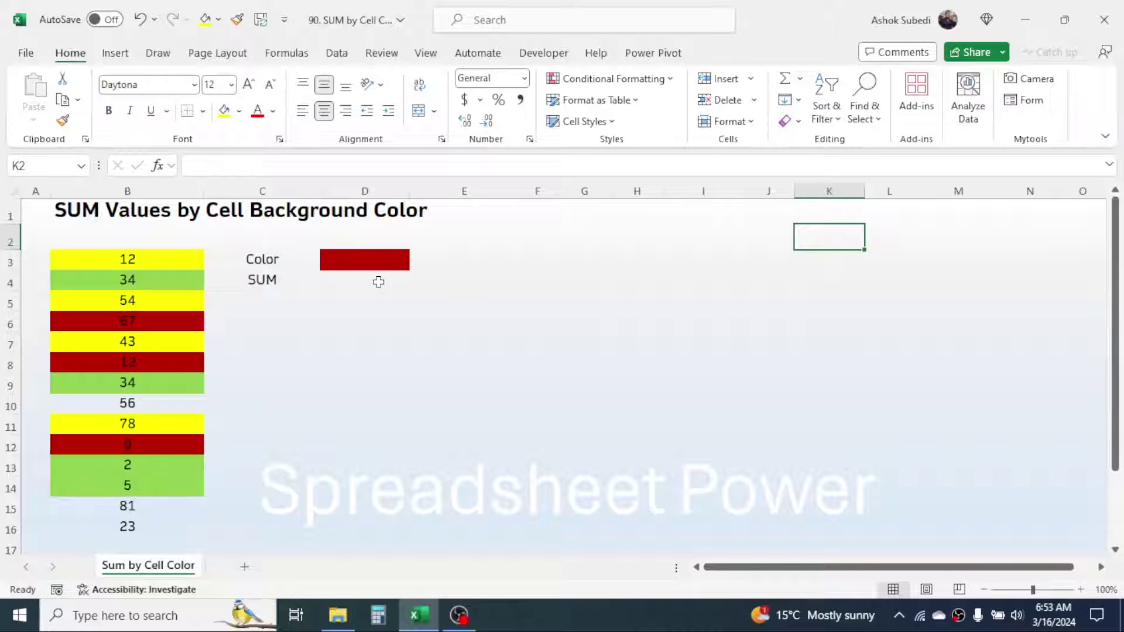
Enter =SumByColor(B3:B16,D3) in D4 to total the red-filled values, returning 88.
left_click(379, 282)
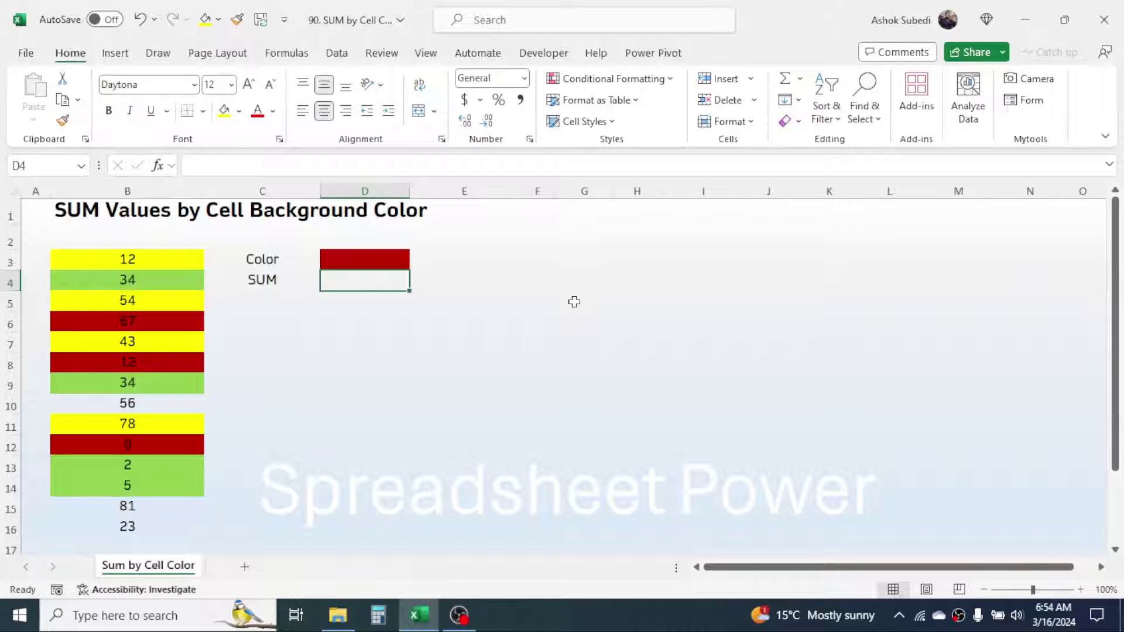
type("=")
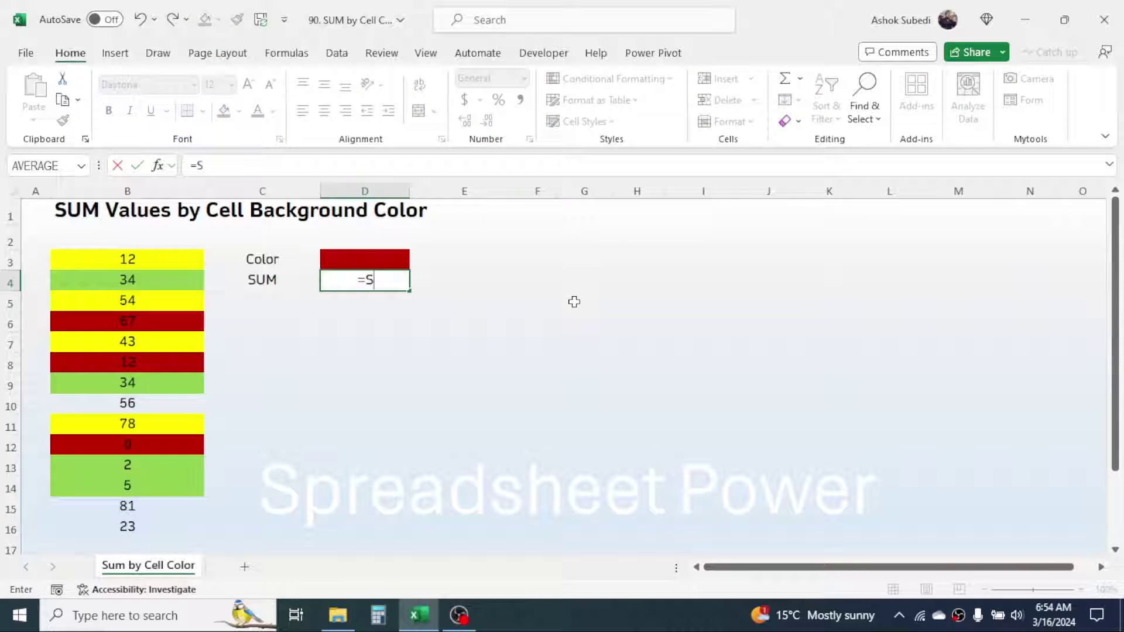
type("SUM")
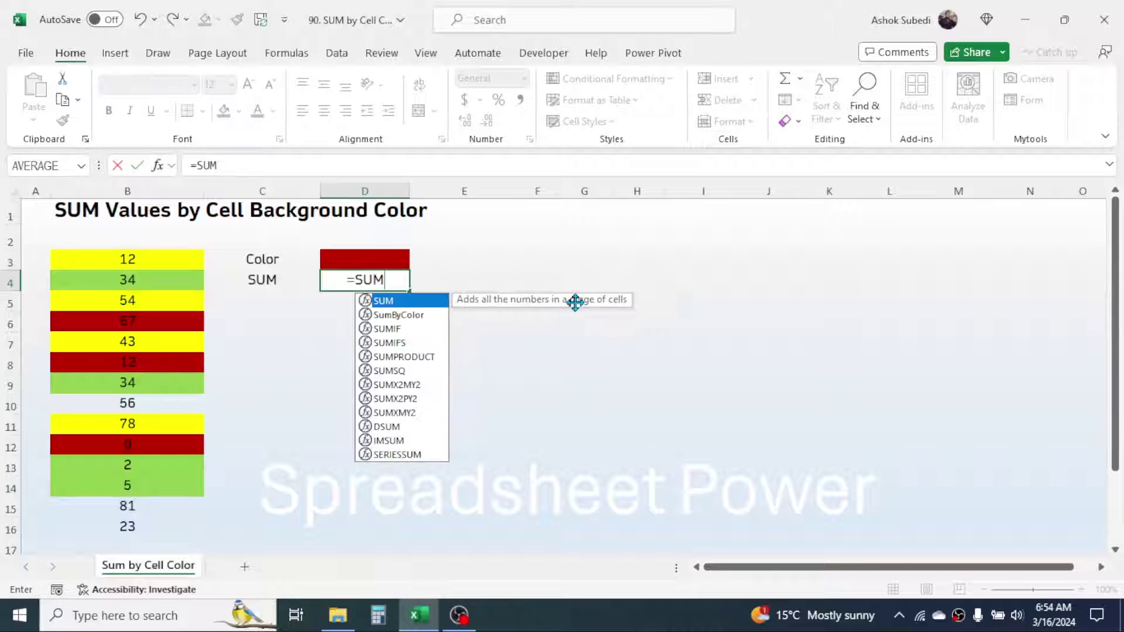
double_click(408, 316)
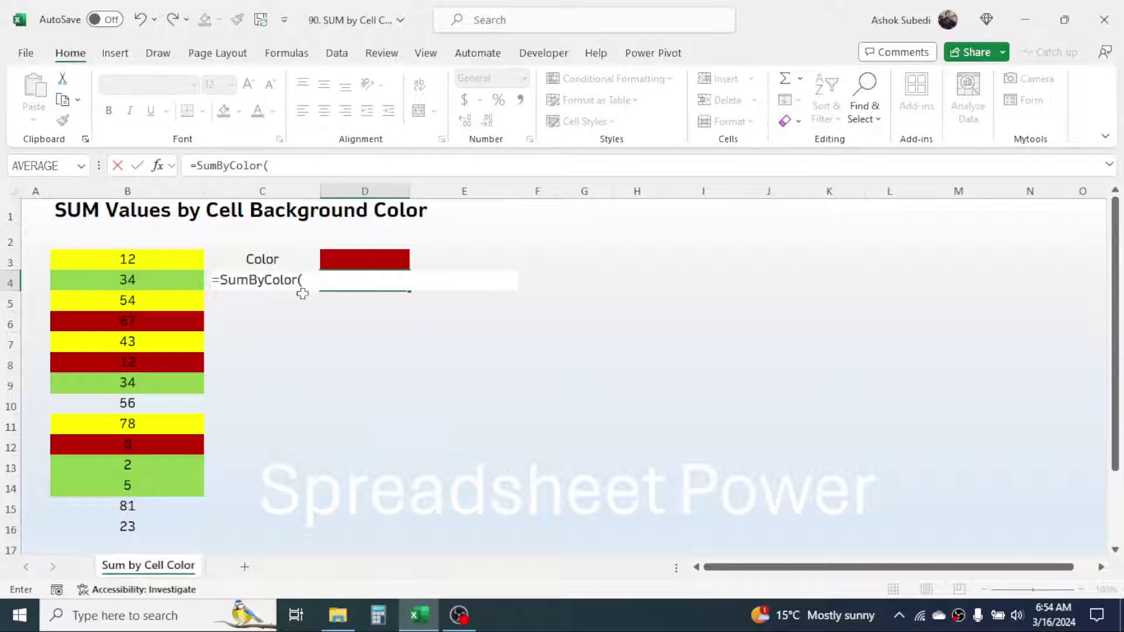
left_click_drag(139, 253, 149, 521)
type(",")
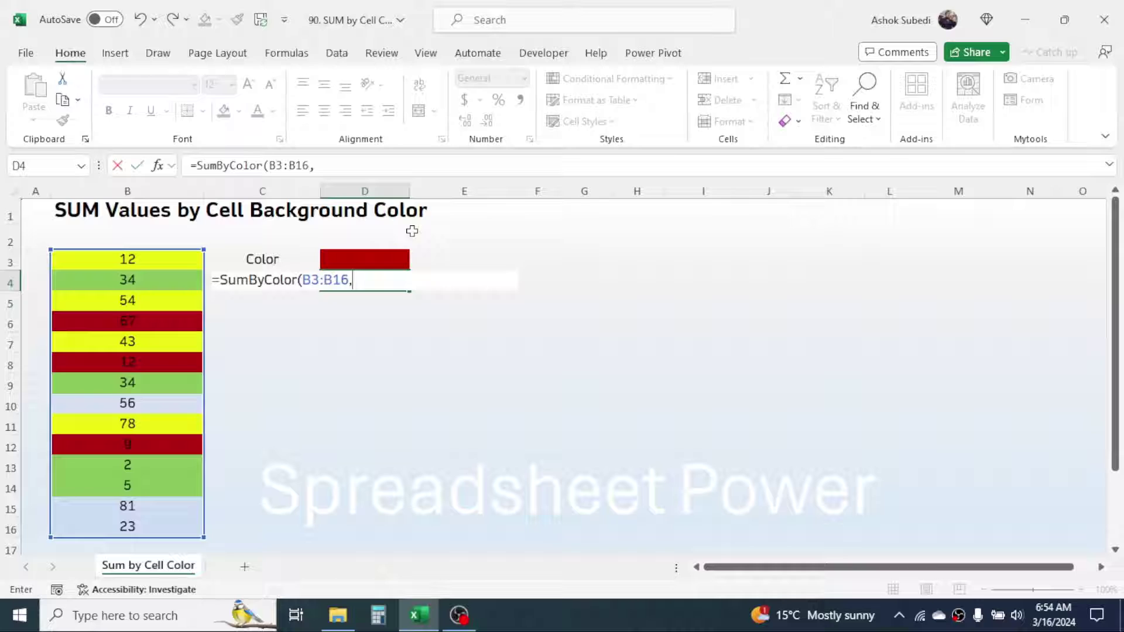
left_click(369, 257)
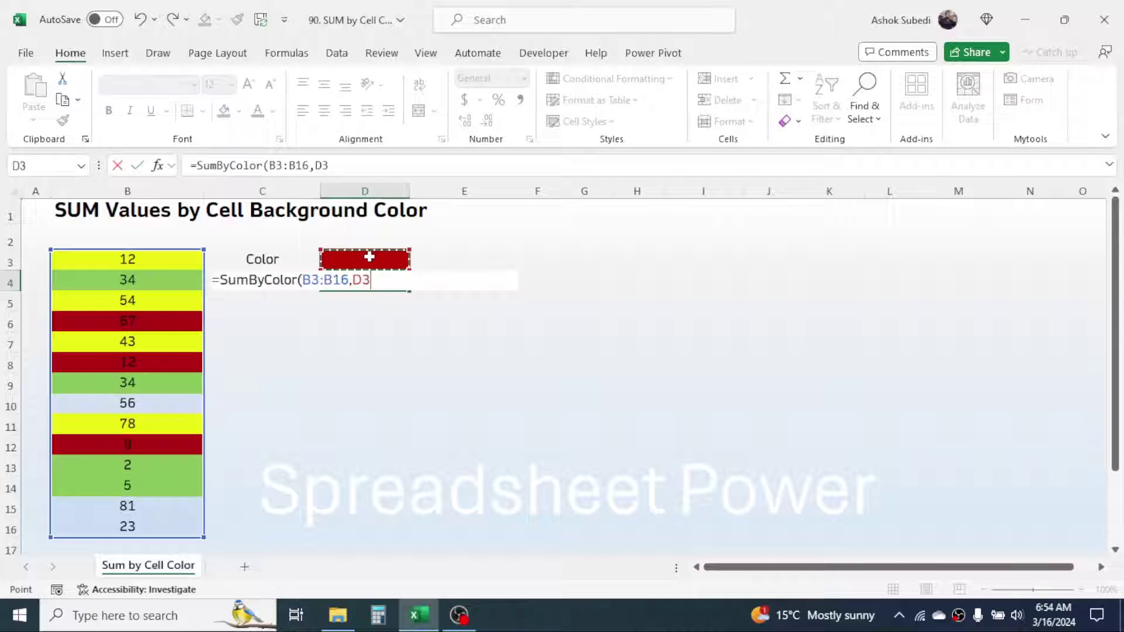
type(")")
key("Return")
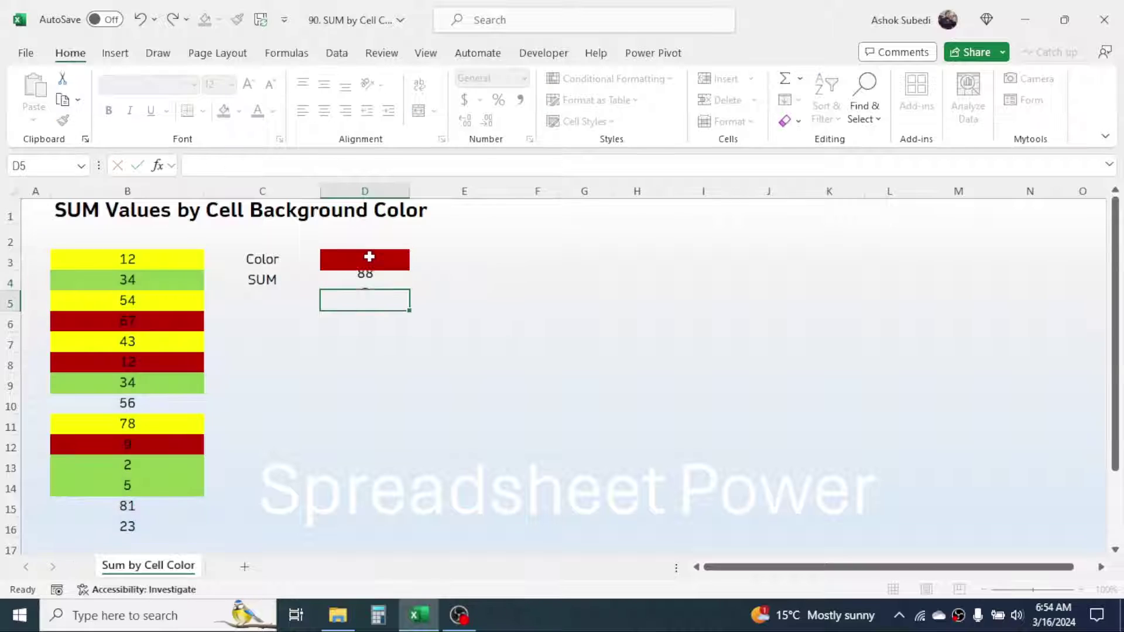
left_click(371, 279)
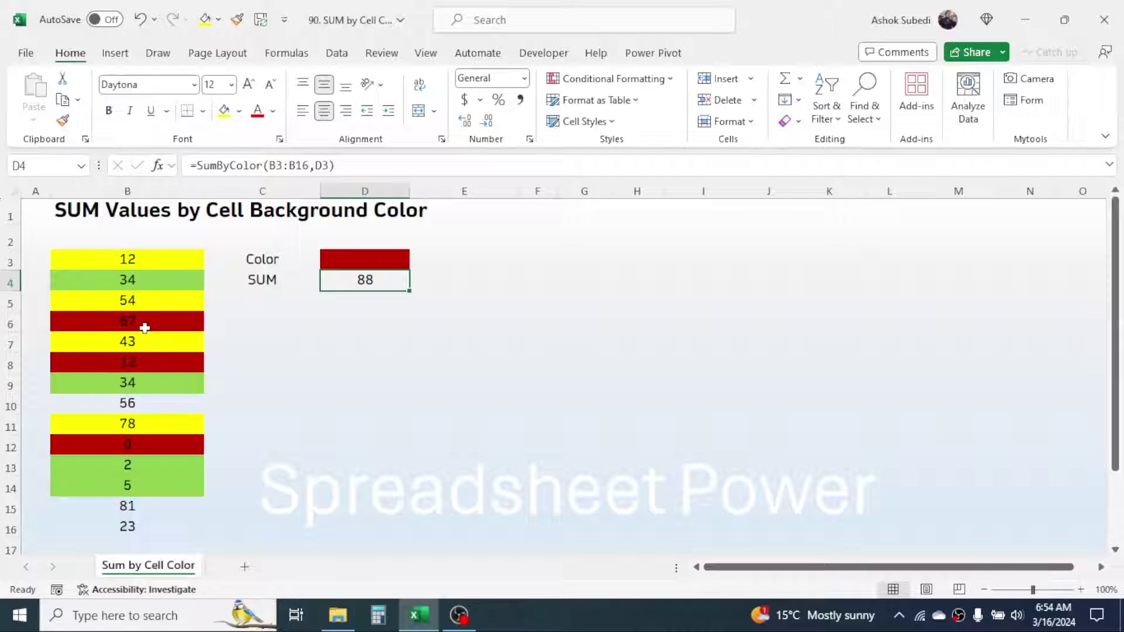
Copy B3's yellow fill onto D3 with Format Painter so the total updates to 187.
left_click(127, 260)
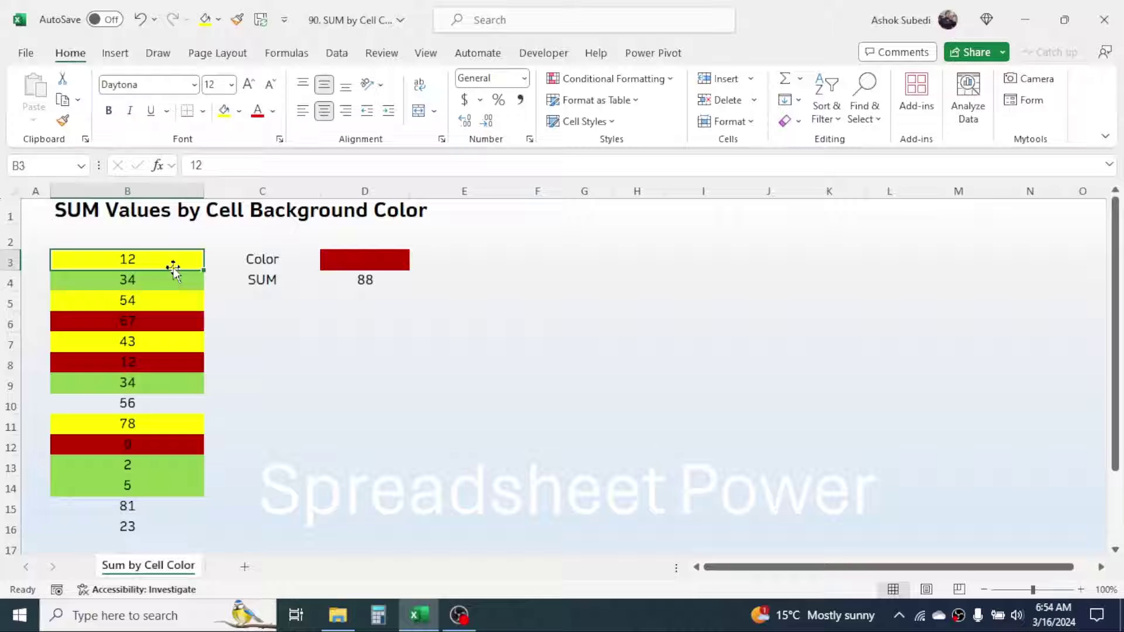
left_click(63, 121)
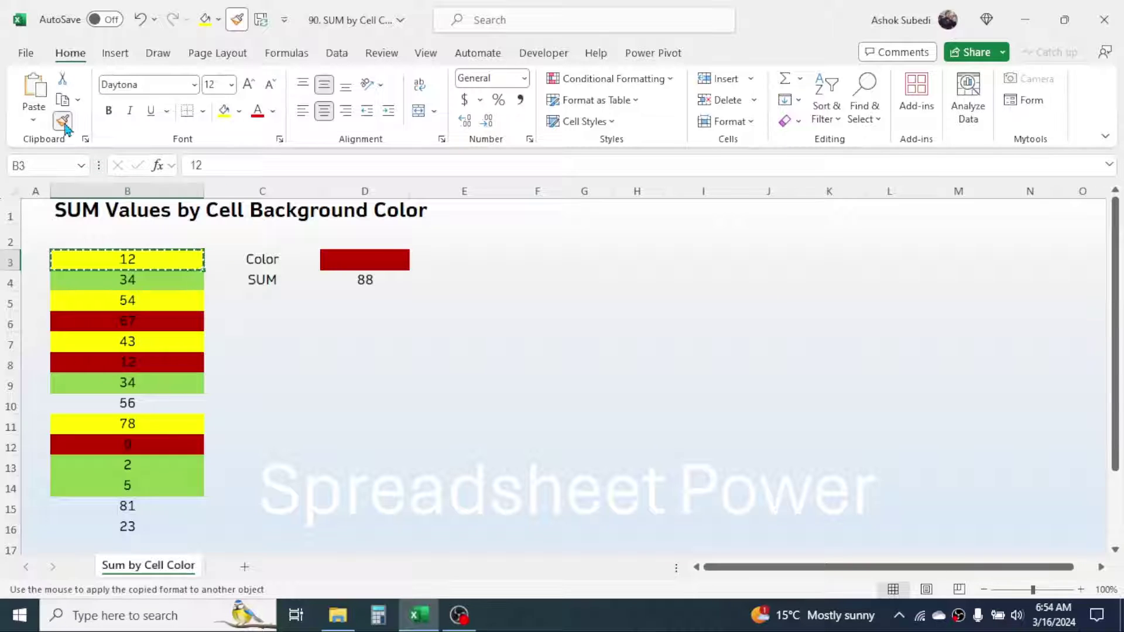
left_click(383, 259)
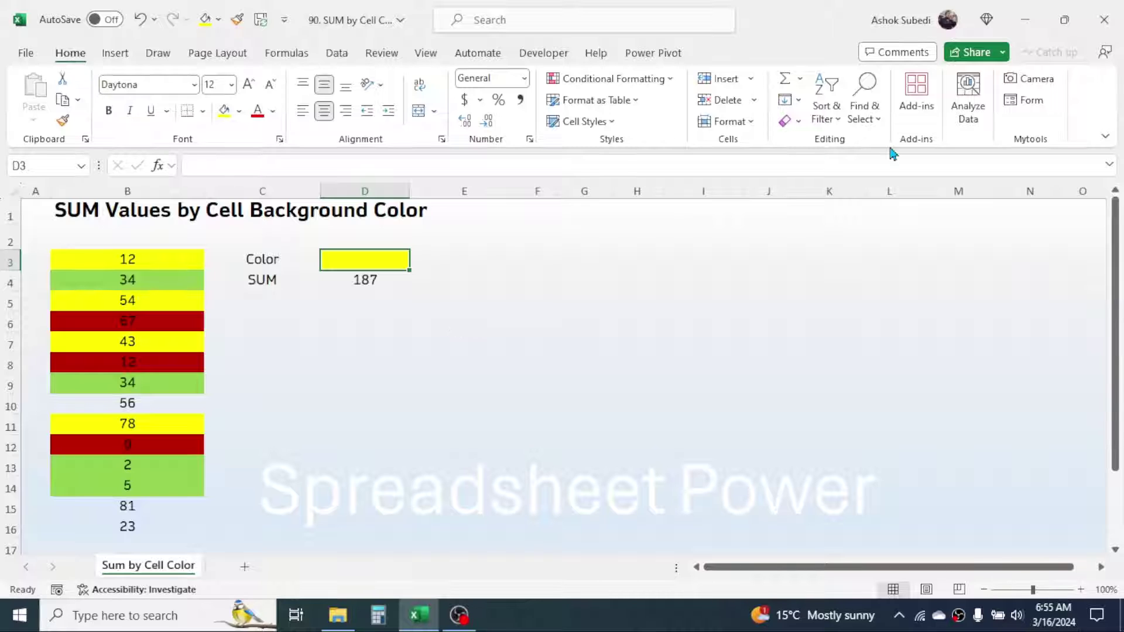
Save and close the workbook, then open the SUM by Color VBA file in Notepad and minimize it.
left_click(1116, 19)
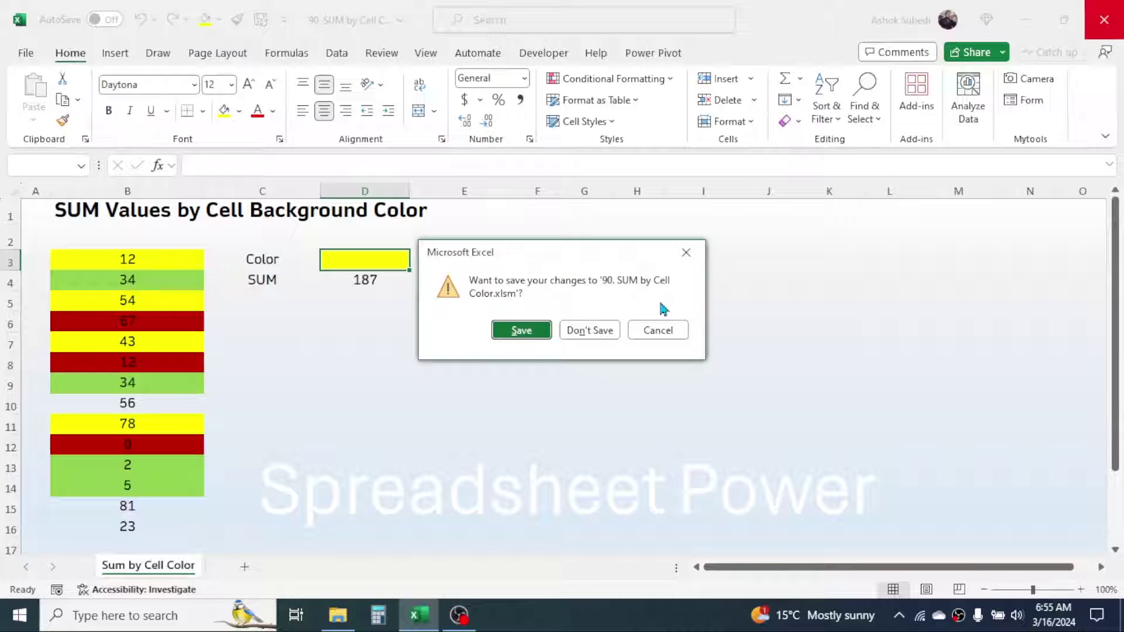
left_click(526, 328)
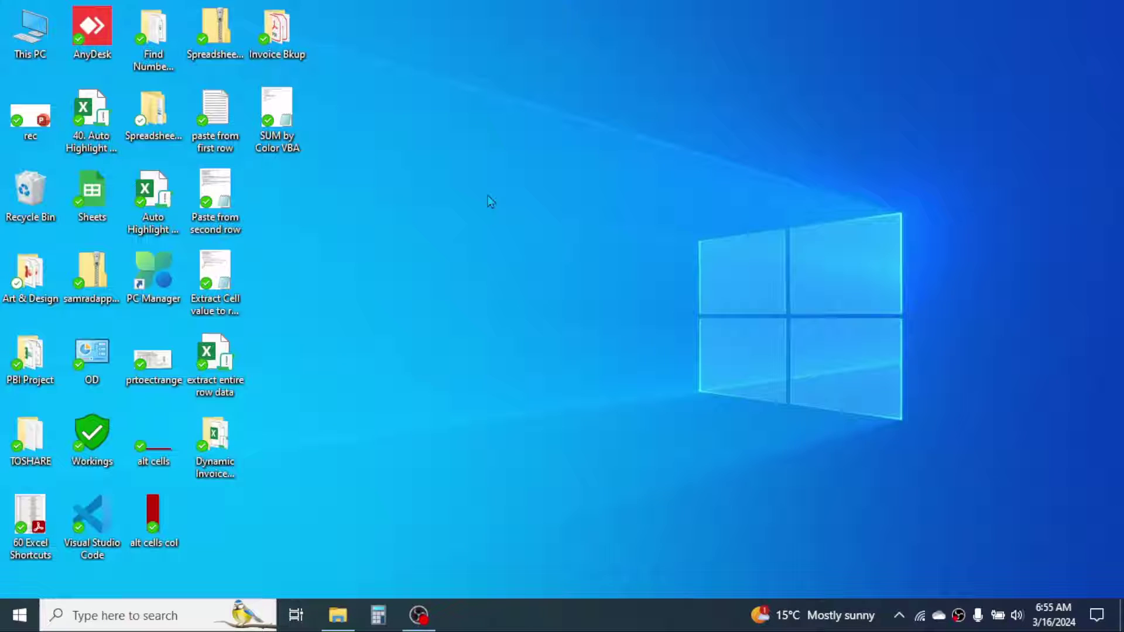
double_click(297, 126)
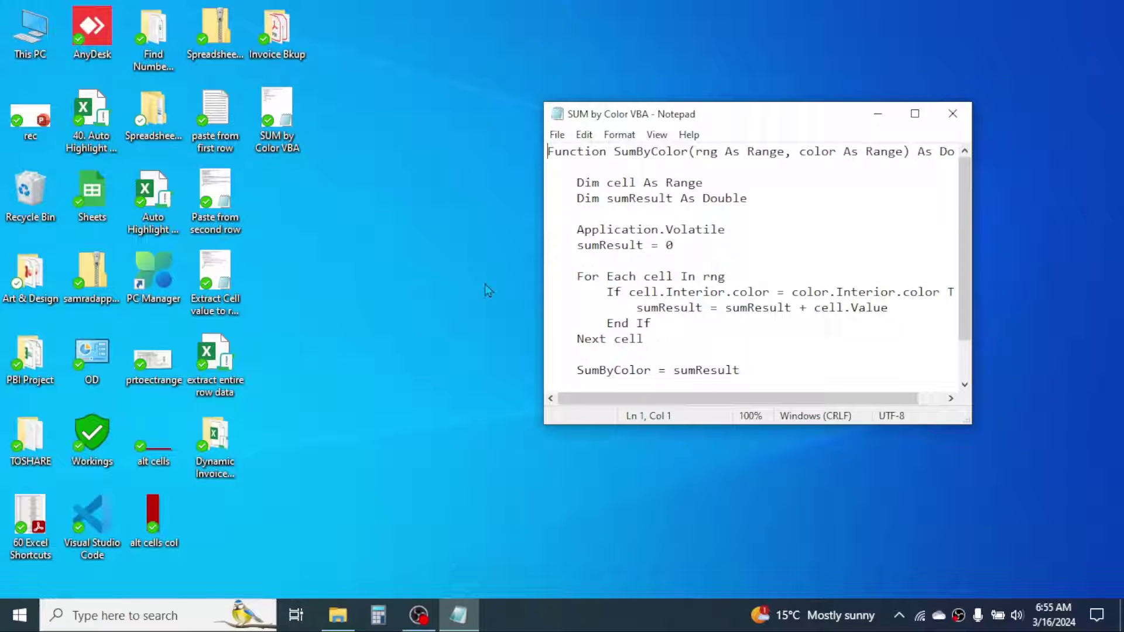
left_click(915, 115)
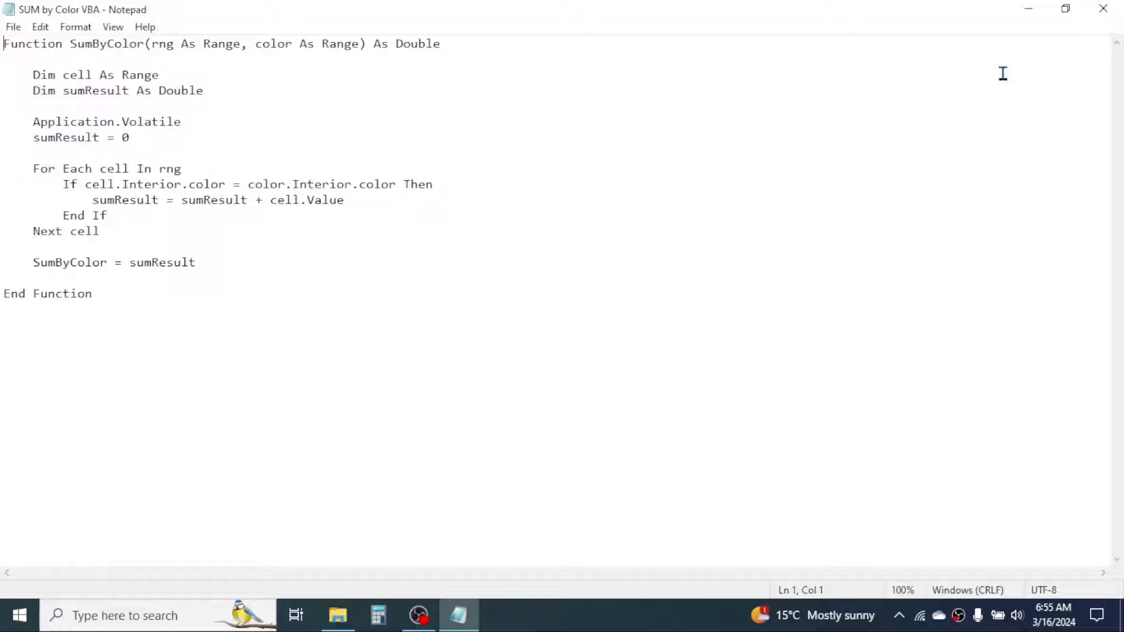
left_click(1036, 11)
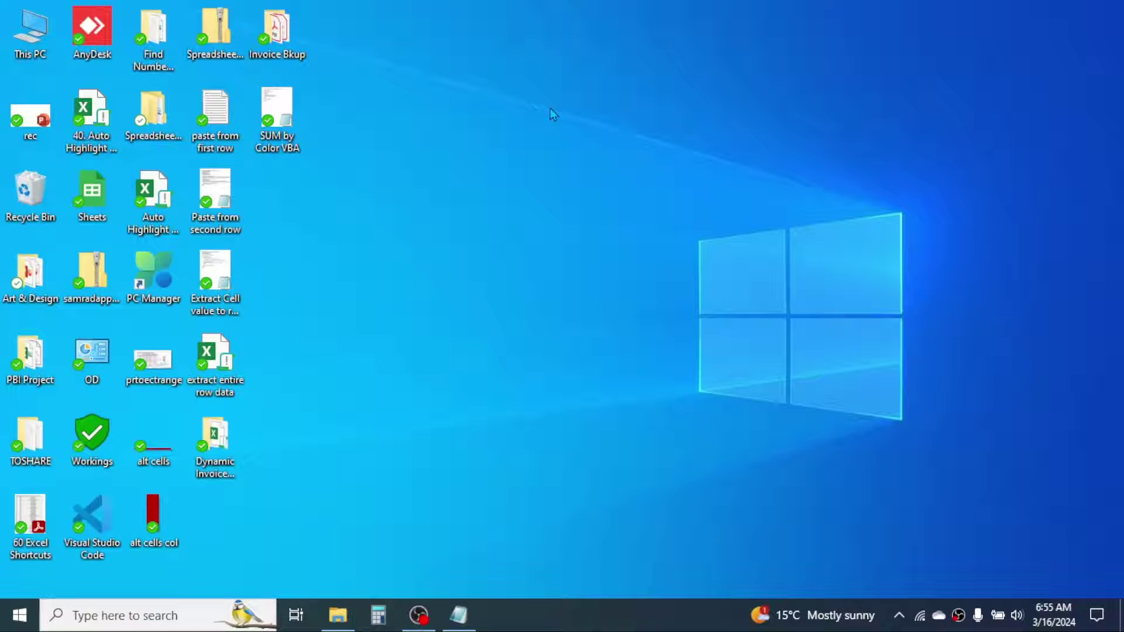
Create a new Microsoft Excel Worksheet on the desktop with the default name and open it.
right_click(358, 218)
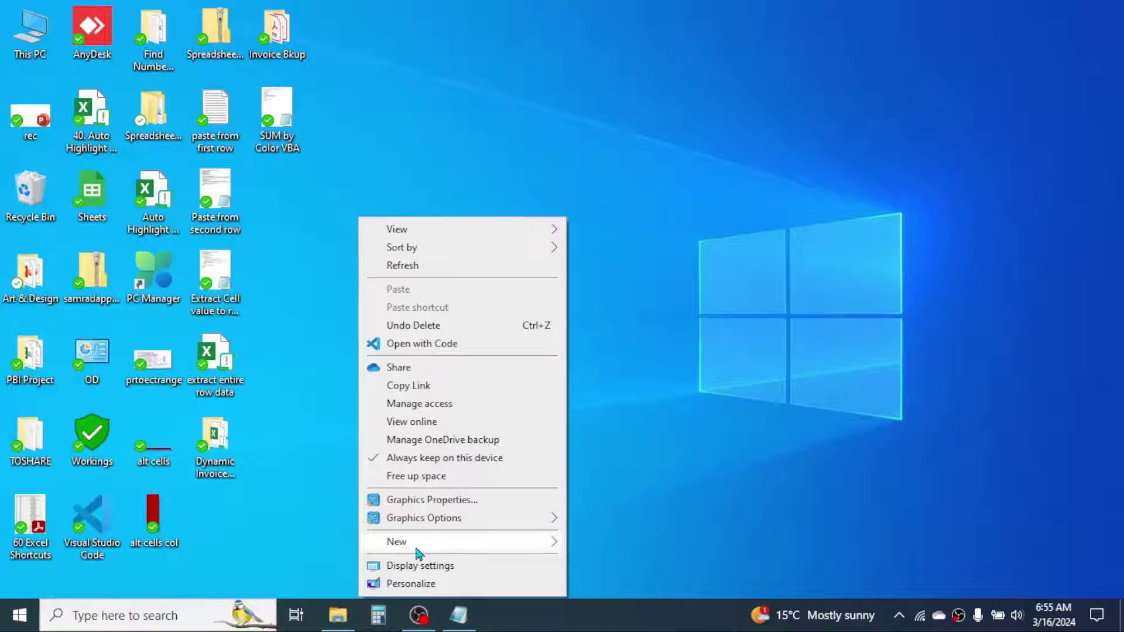
mouse_move(416, 544)
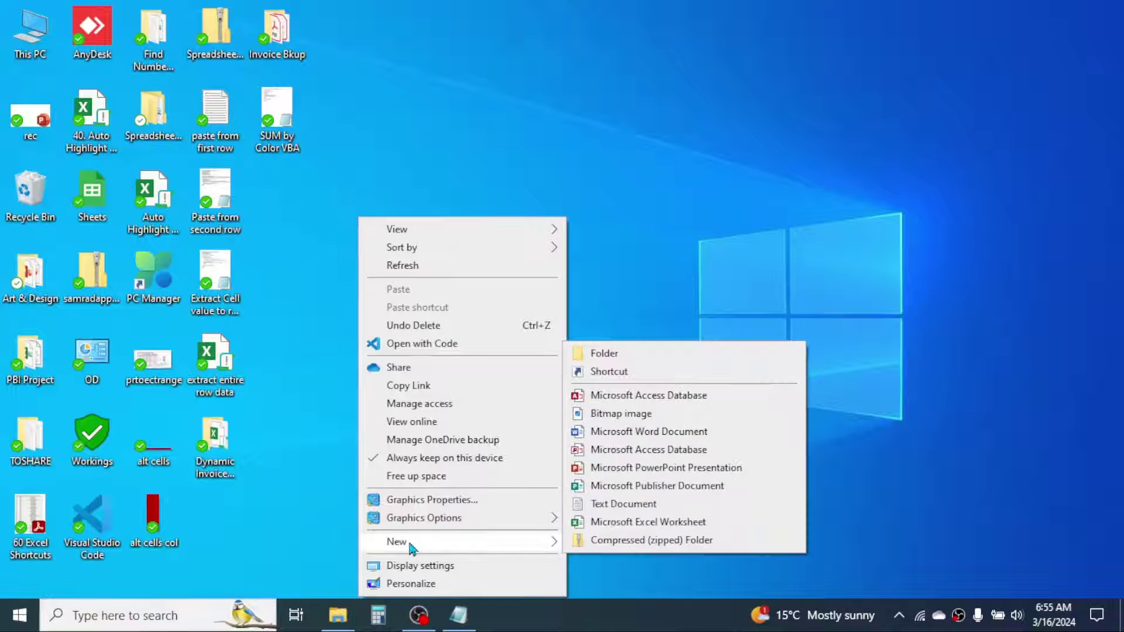
left_click(619, 522)
key("Return")
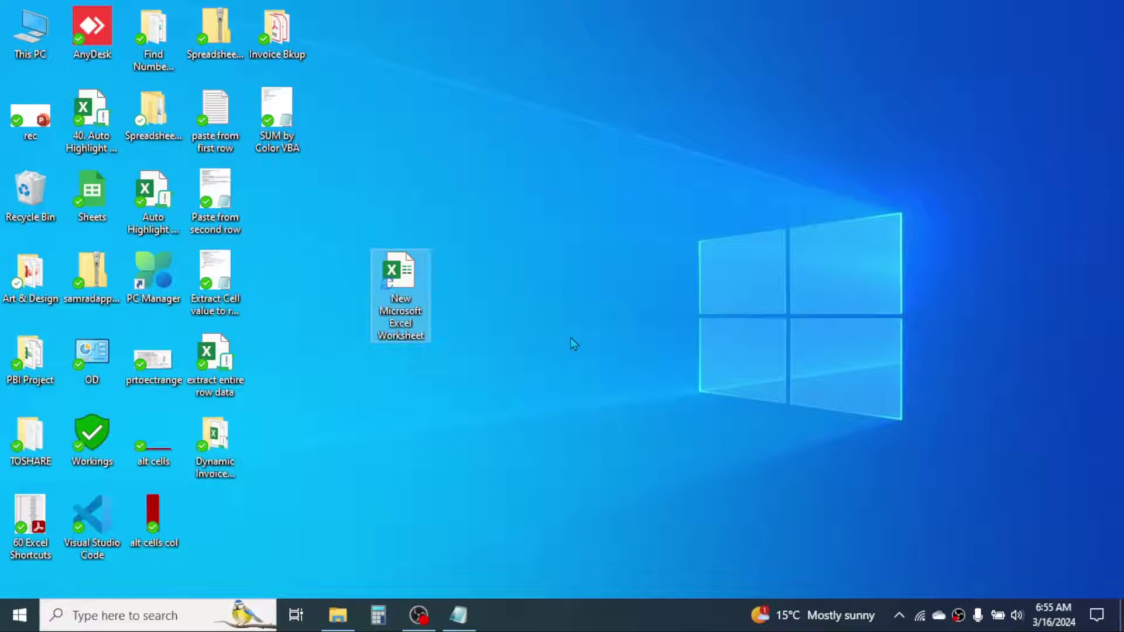
double_click(391, 299)
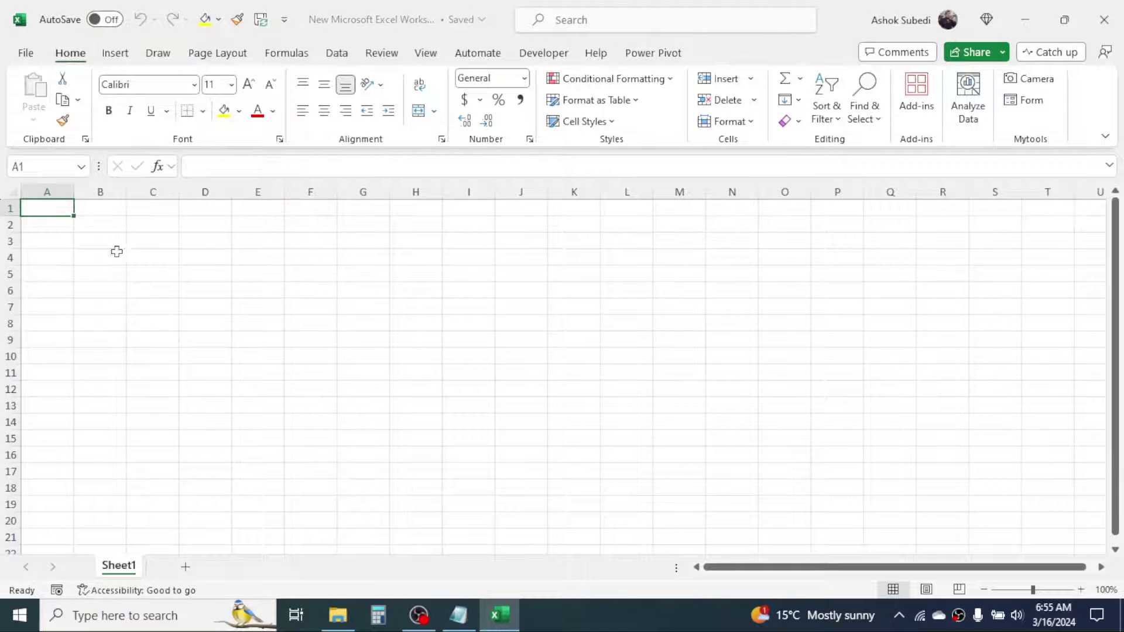
Enter 23, 45, 67, 89, 23, 45, 67, 8, 9, 2, 4, 6 in B4:B15 and title 'SUM By Background Color' in B2.
left_click(85, 256)
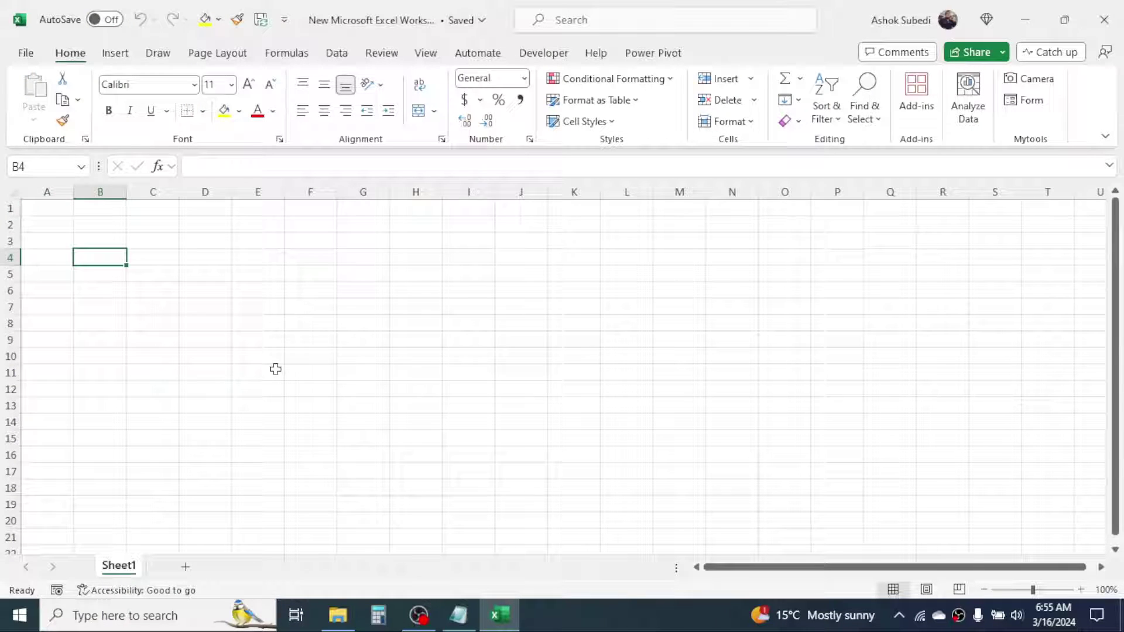
type("23 45 67 89 23 45 67 8 9 2 4 6")
left_click(120, 224)
type("SUM By Bac")
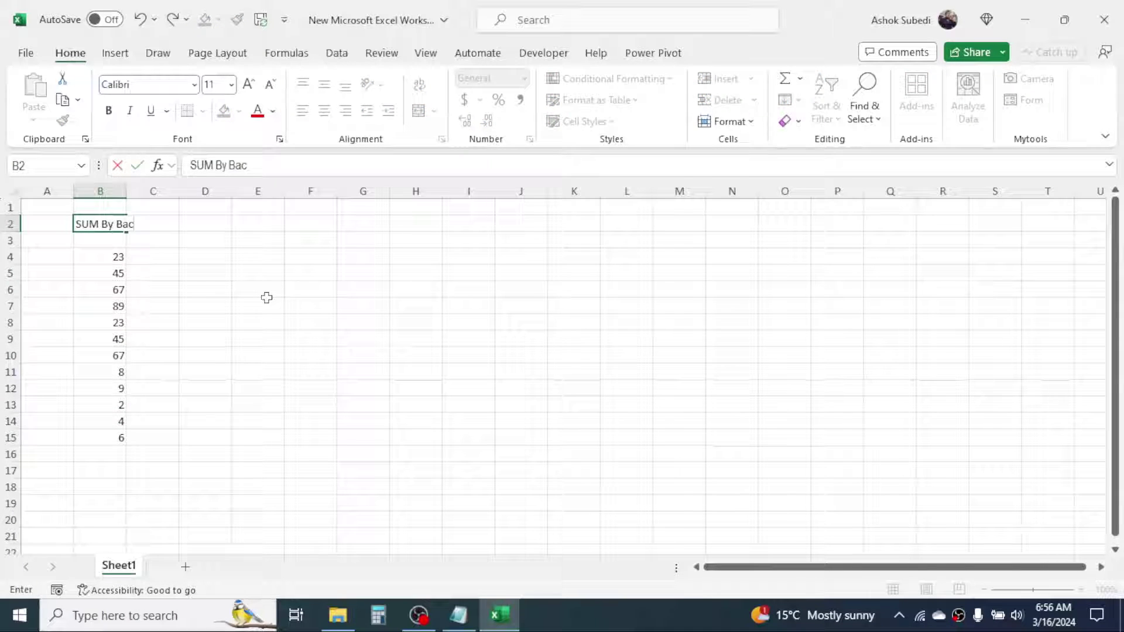
type("kground Color")
key("Return")
Make the B2 title bold and enlarge the B4:B15 numbers to 14 pt.
left_click(89, 224)
key("ctrl+shift+period")
key("ctrl+shift+period")
left_click_drag(99, 256, 101, 439)
key("ctrl+shift+period")
key("ctrl+shift+period")
left_click(274, 350)
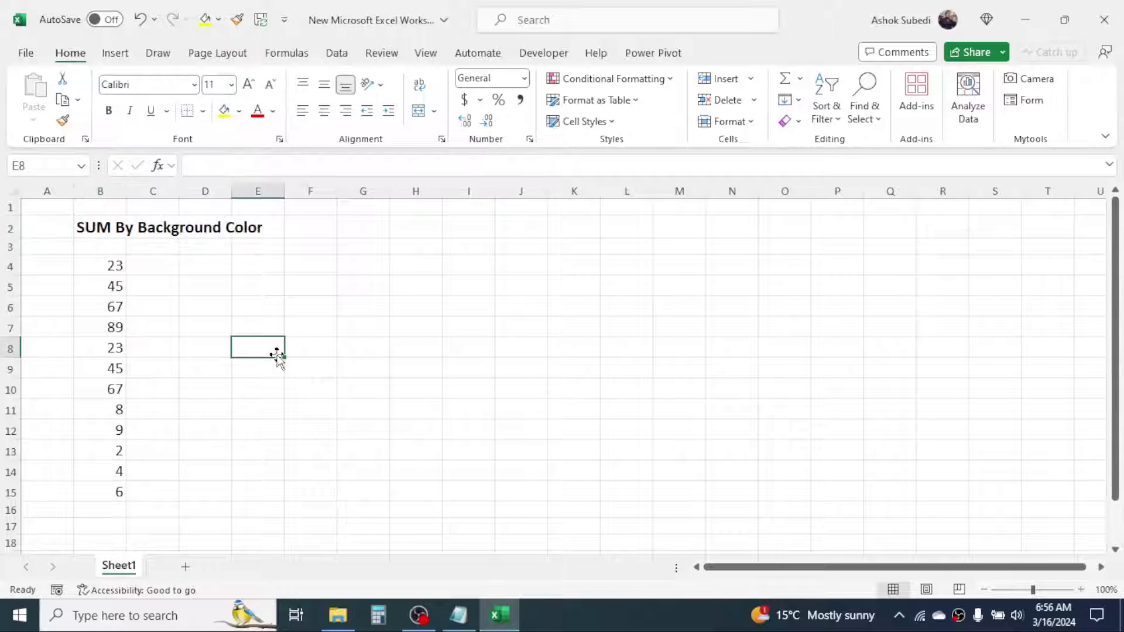
Fill B4, B6 and B9 yellow and B12 and B15 red.
left_click(103, 264)
left_click(224, 110)
left_click(108, 307)
key("F4")
left_click(111, 367)
Fill B5, B7, B8 and B10 green.
key("F4")
left_click(119, 431)
left_click(239, 111)
left_click(236, 265)
left_click(119, 491)
key("F4")
left_click(111, 287)
left_click(239, 110)
left_click(281, 266)
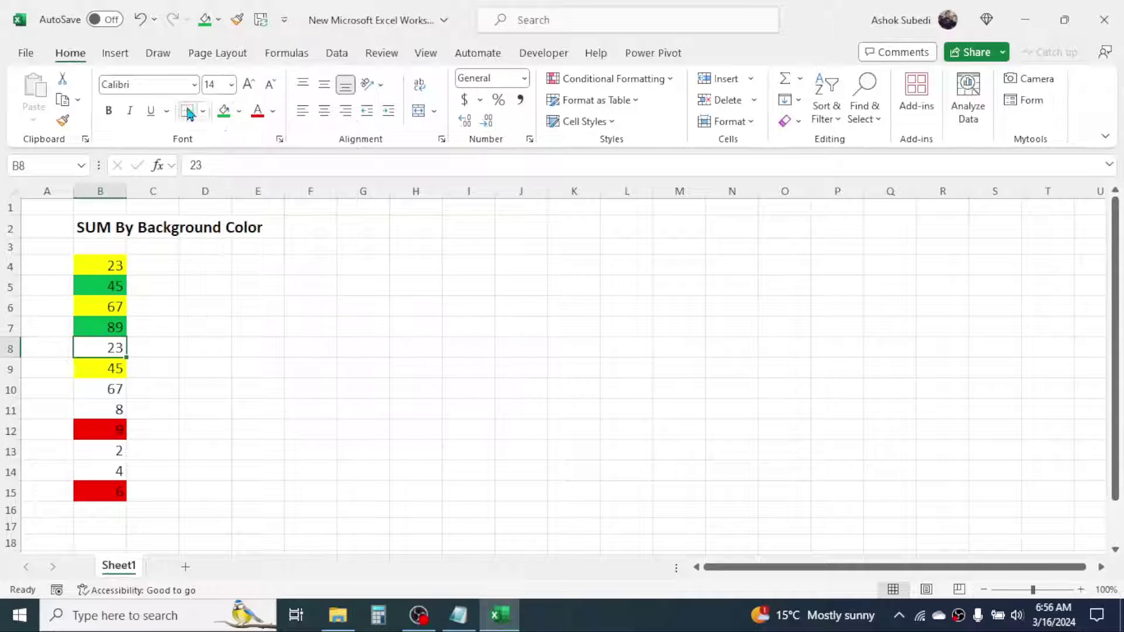
left_click(223, 110)
key("Down")
key("Down")
left_click(223, 110)
left_click(298, 386)
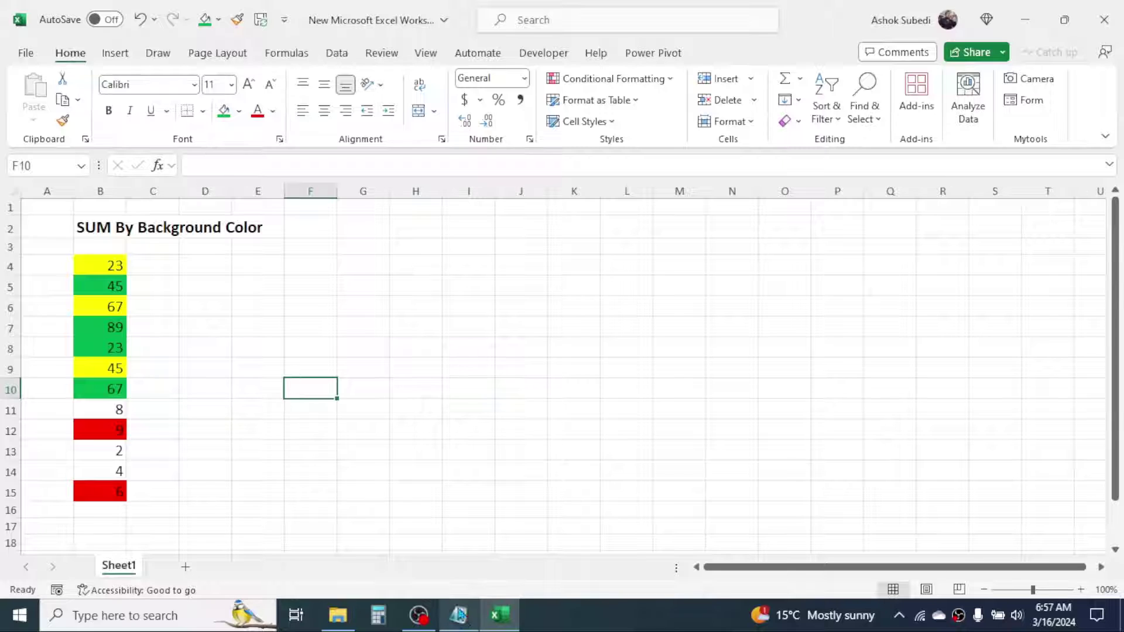
Copy the entire SumByColor code from Notepad and return to the new workbook's Developer tab.
left_click(459, 616)
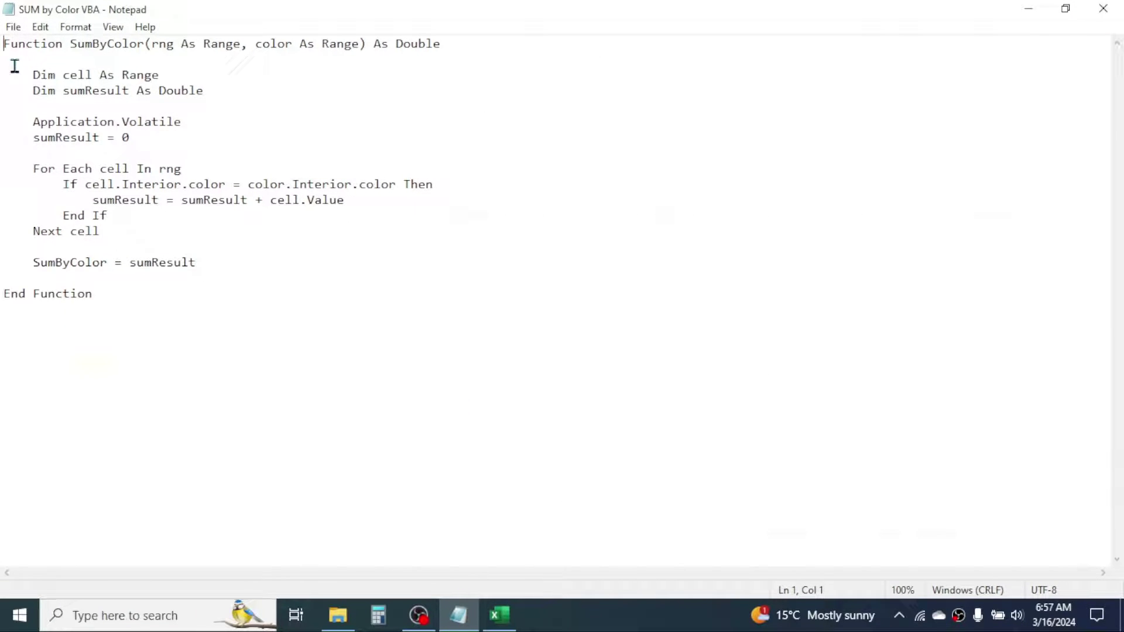
left_click_drag(3, 43, 120, 304)
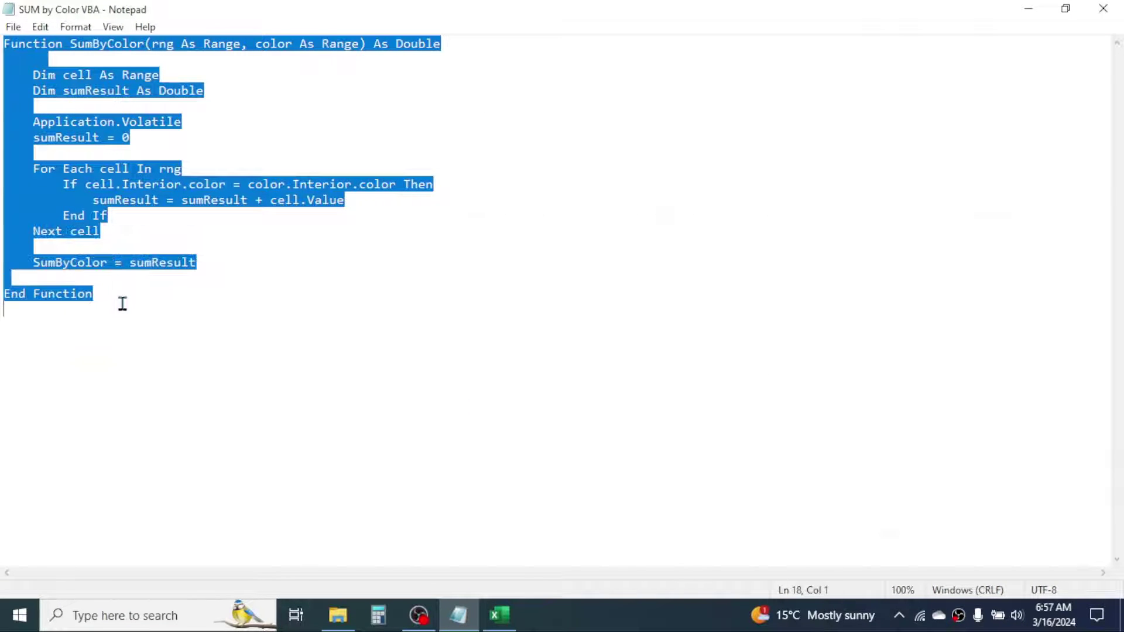
right_click(71, 171)
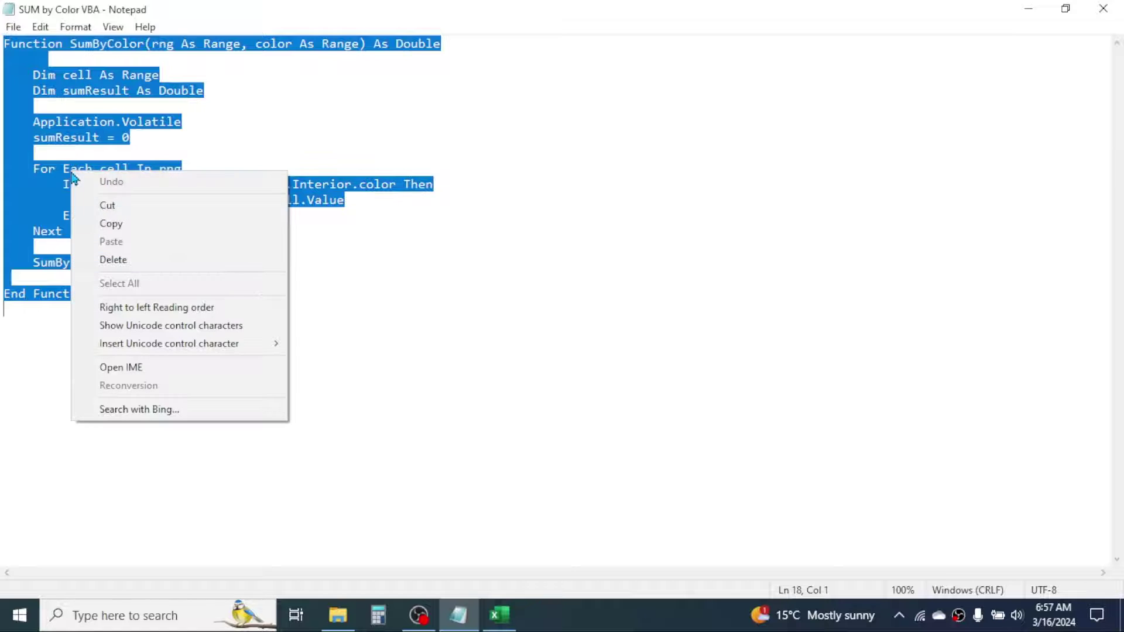
left_click(115, 224)
left_click(1029, 9)
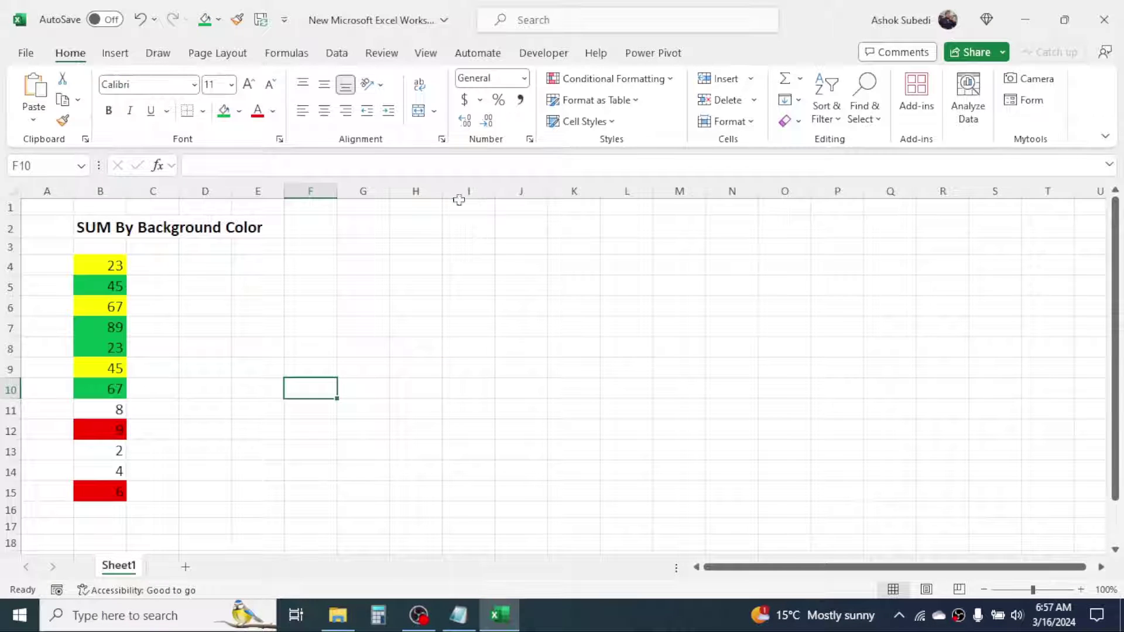
left_click(544, 54)
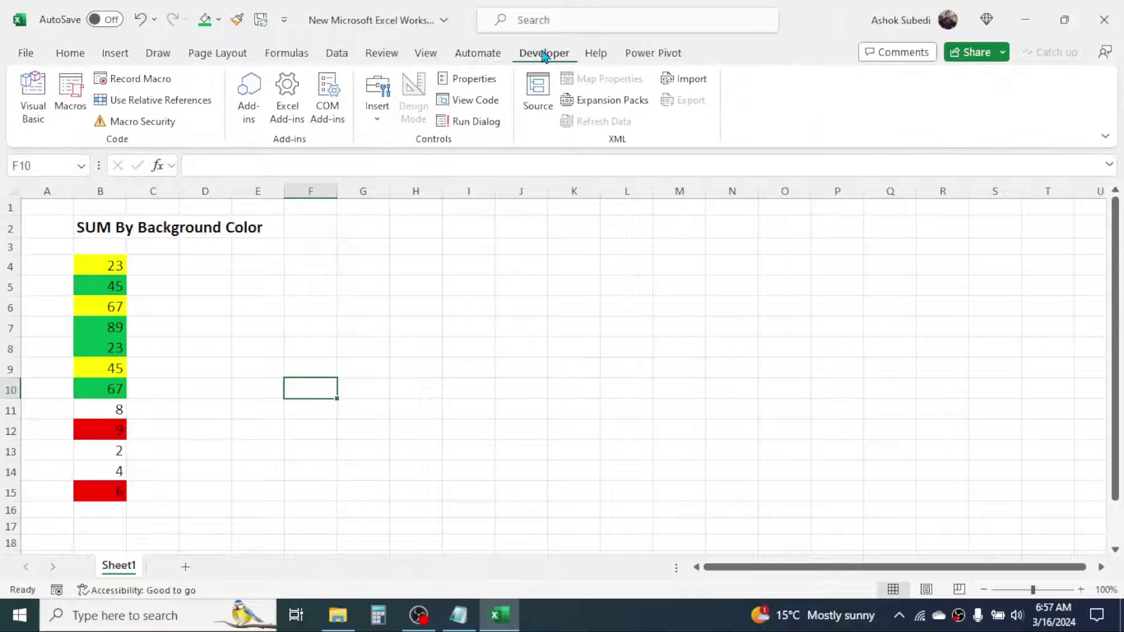
Insert Module1 in the VBA editor, paste the SumByColor function into it, and close the editor.
left_click(33, 95)
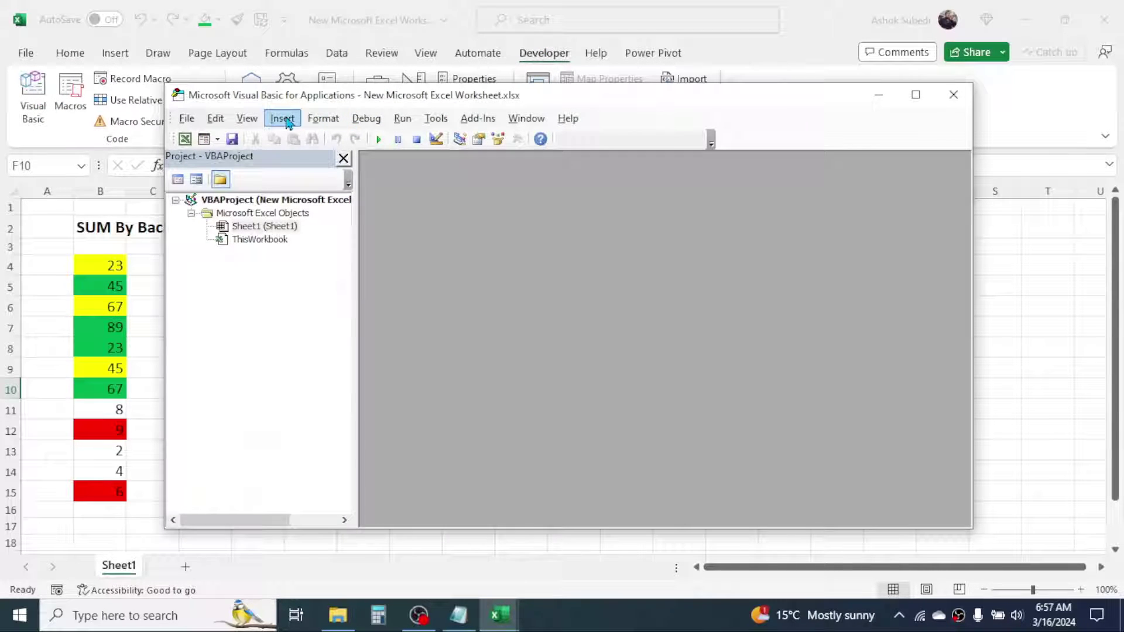
left_click(279, 119)
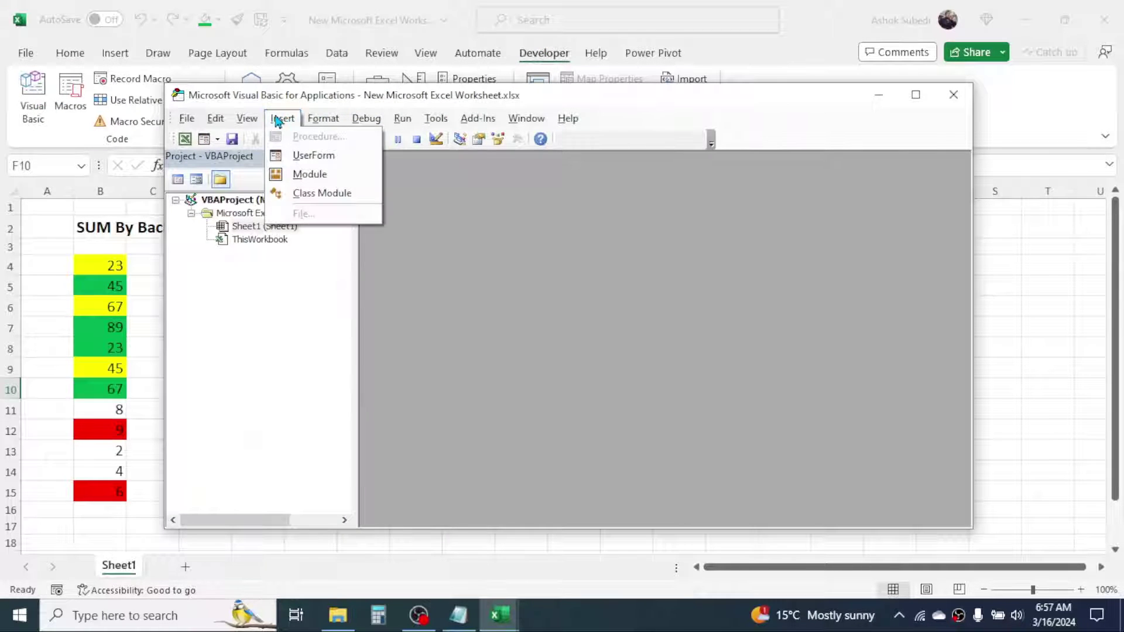
left_click(310, 174)
right_click(405, 191)
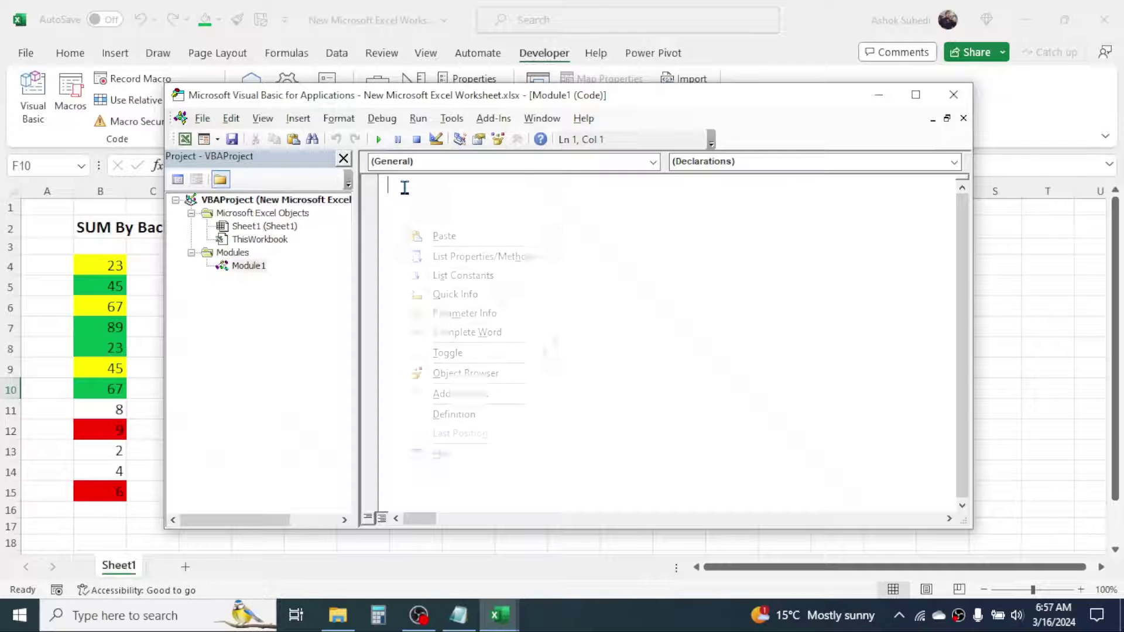
left_click(455, 240)
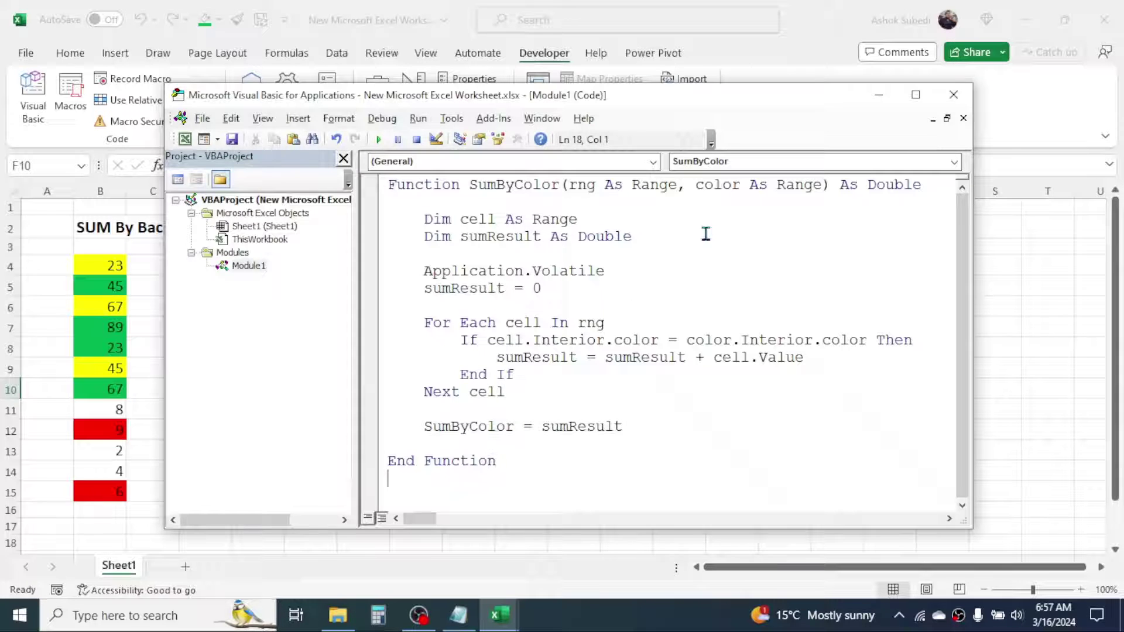
left_click(954, 95)
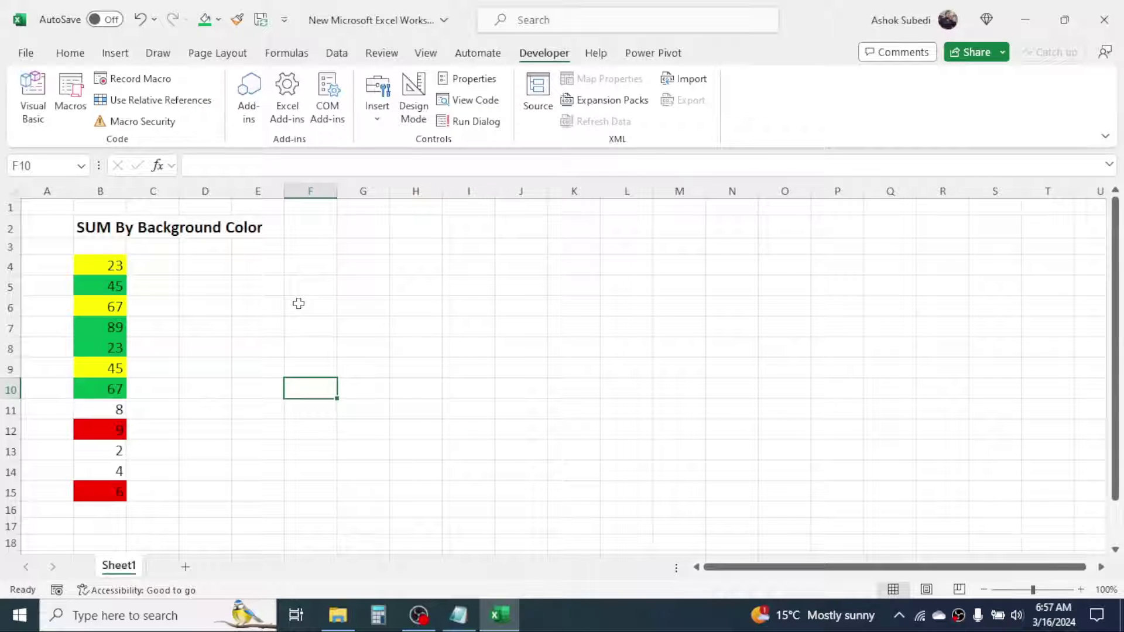
Start a =SUM formula in E5, then cancel it.
left_click(251, 264)
left_click(251, 283)
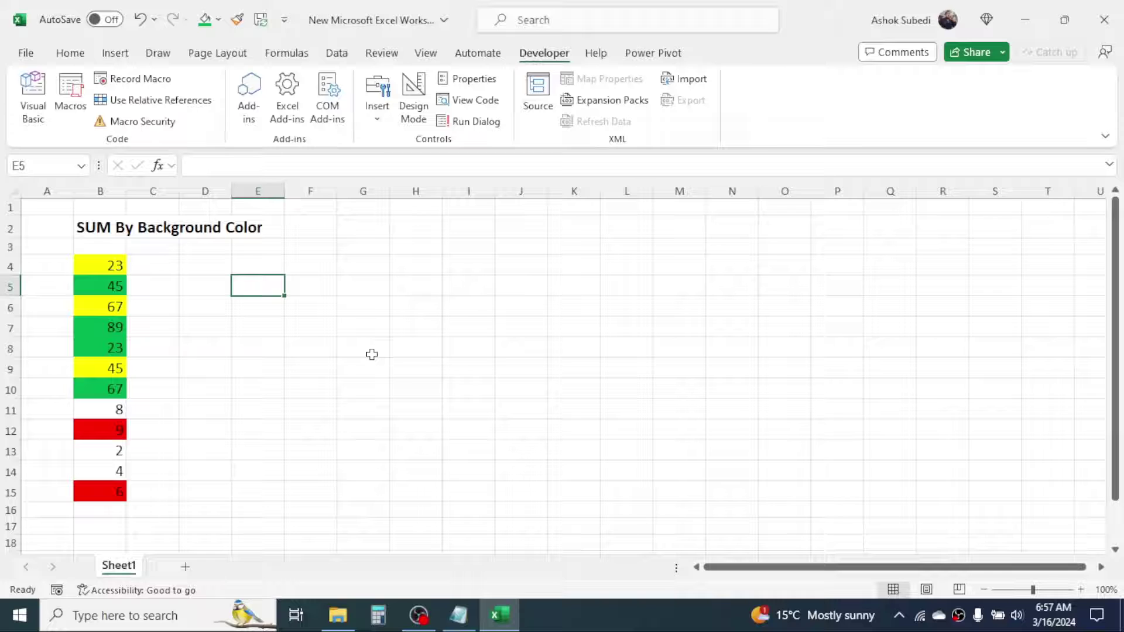
type("=SUM")
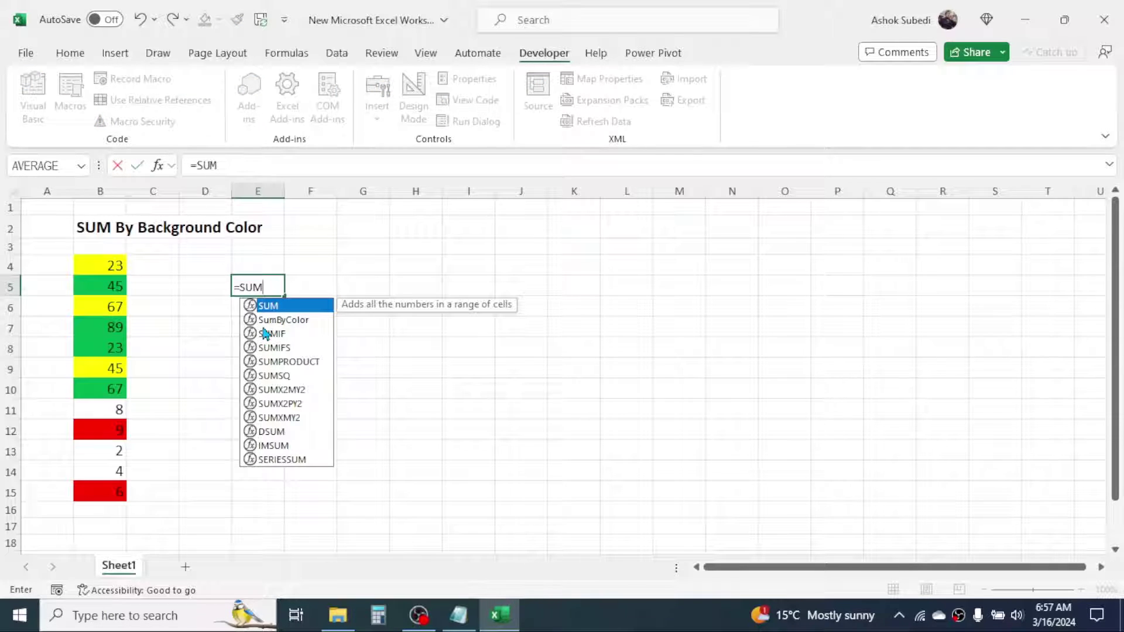
key("Escape")
key("Escape")
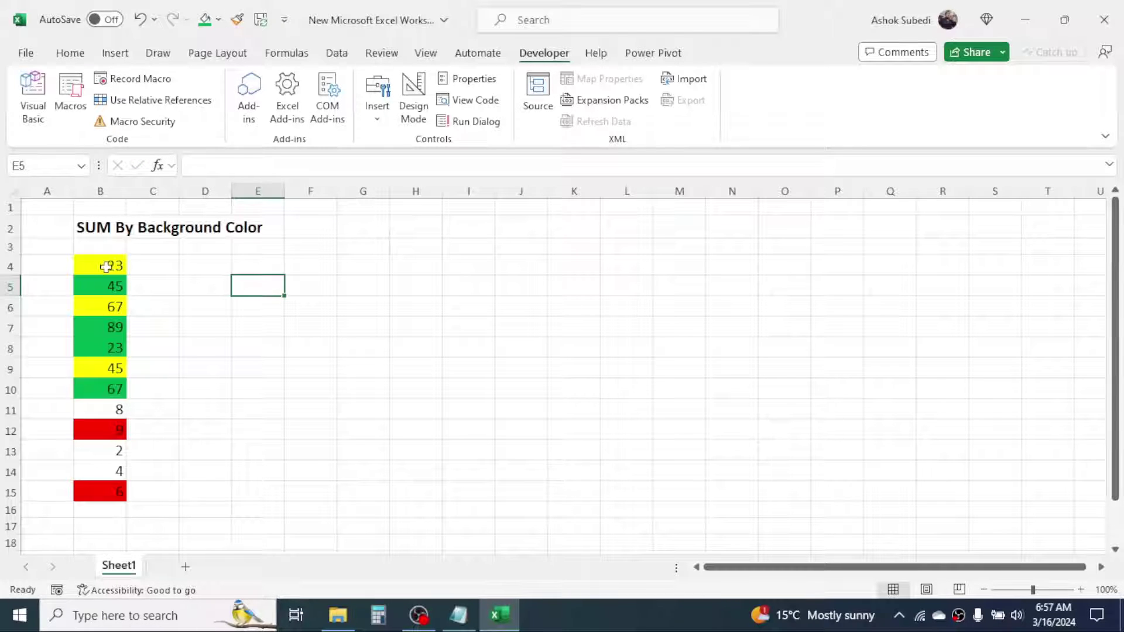
Copy B4's yellow fill onto E4 with Format Painter, then select E5.
left_click(104, 268)
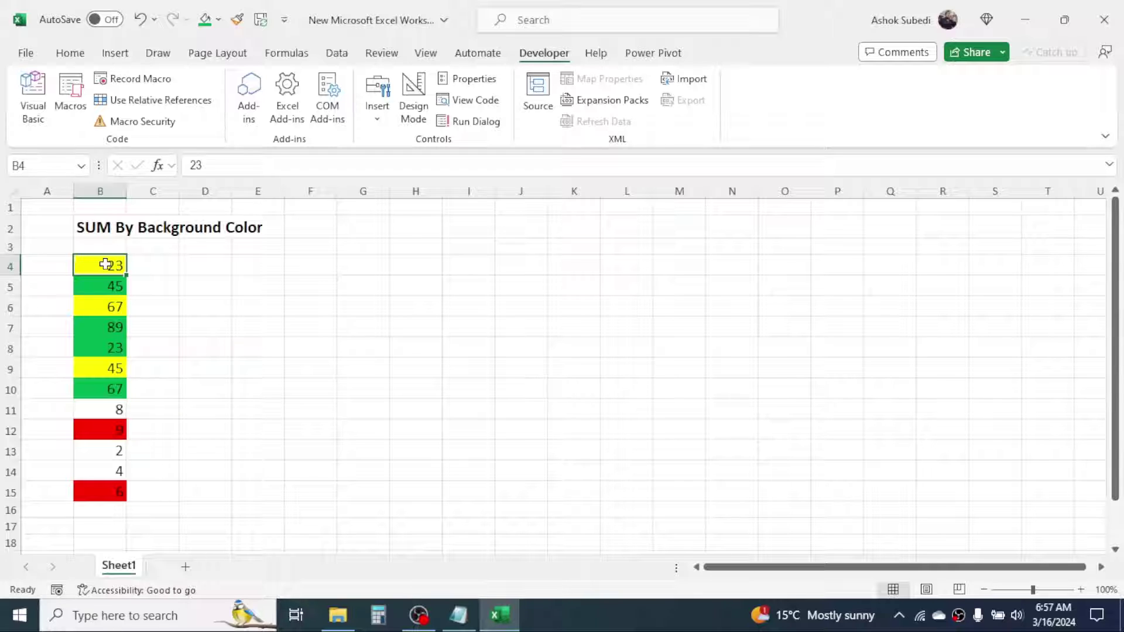
left_click(67, 56)
left_click(63, 121)
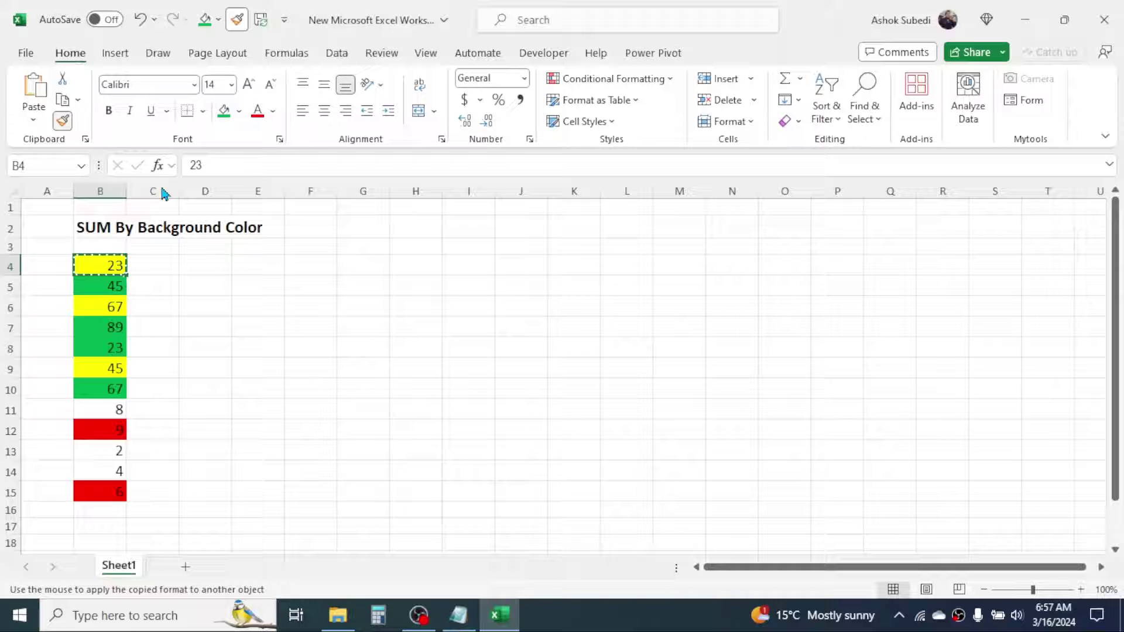
left_click(255, 261)
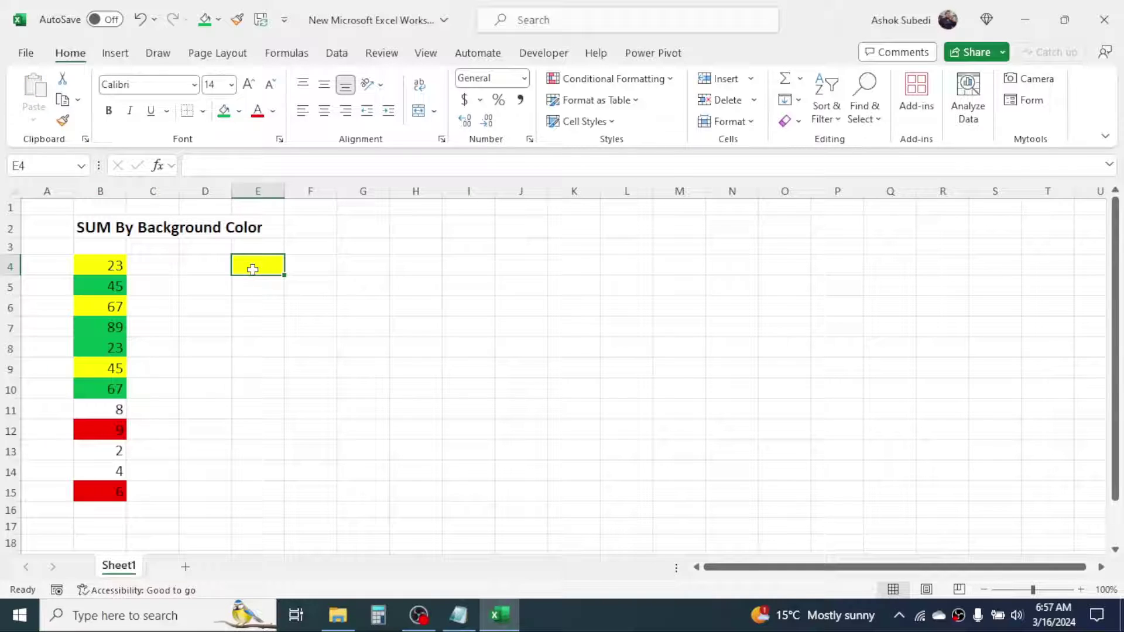
left_click(249, 291)
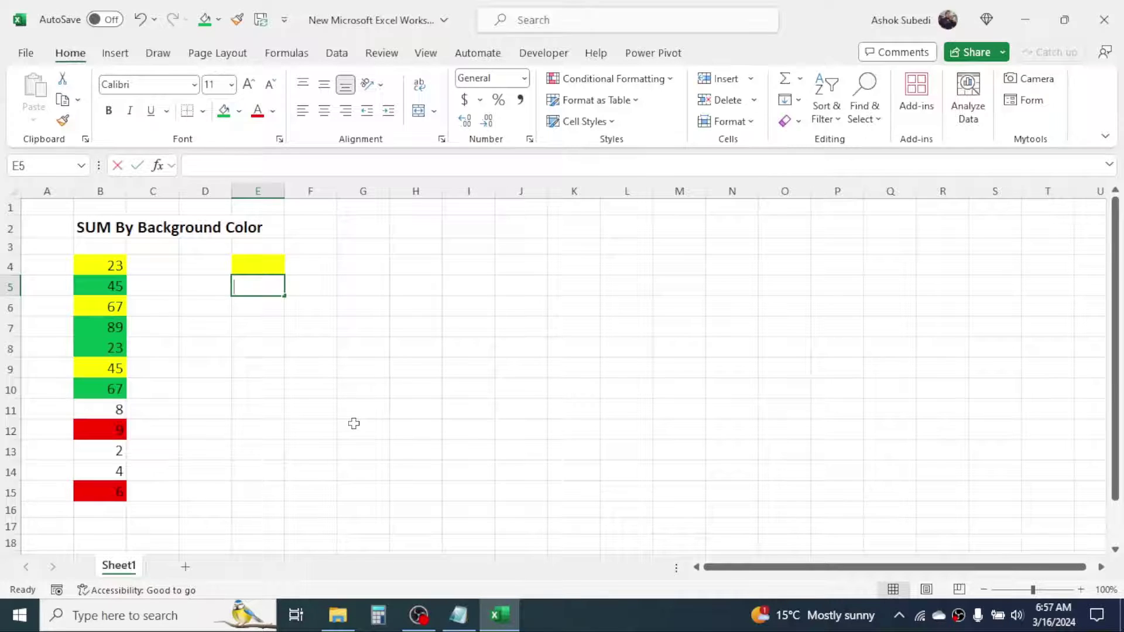
Enter =SumByColor(B4:B15,E4) in E5, returning 135 for the yellow cells.
type("=")
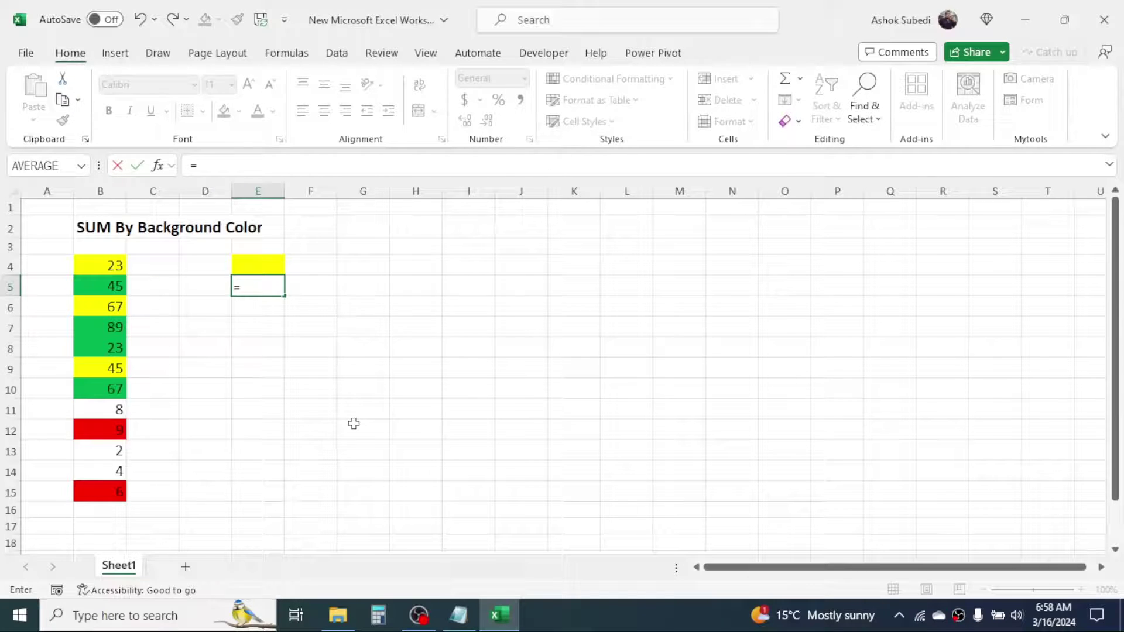
type("SUM")
left_click(293, 321)
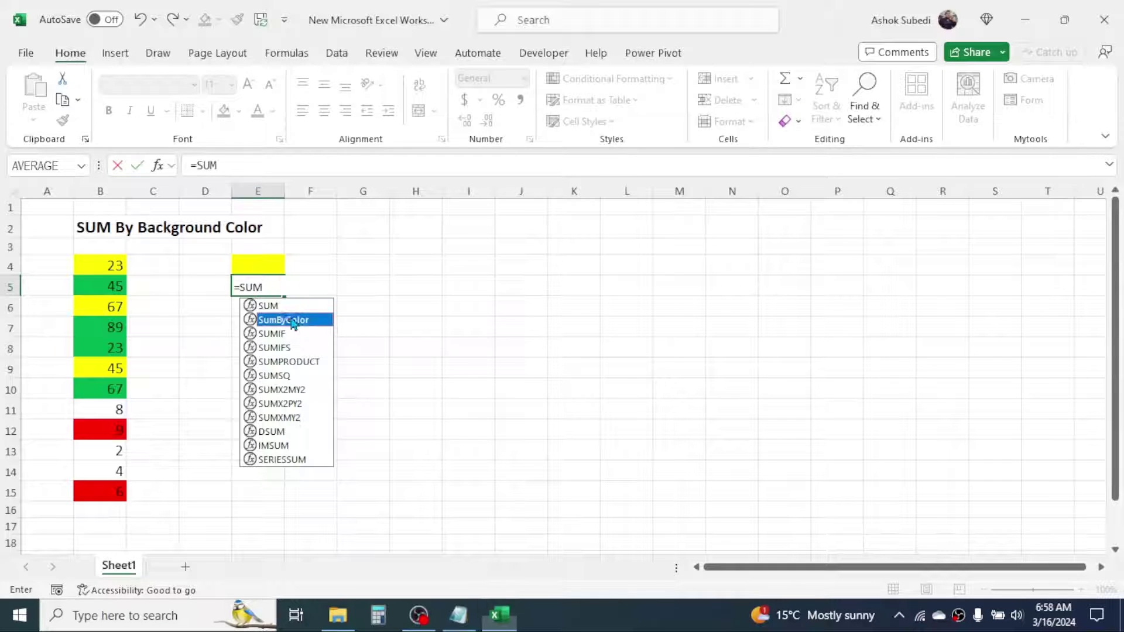
double_click(294, 321)
left_click_drag(103, 265, 100, 492)
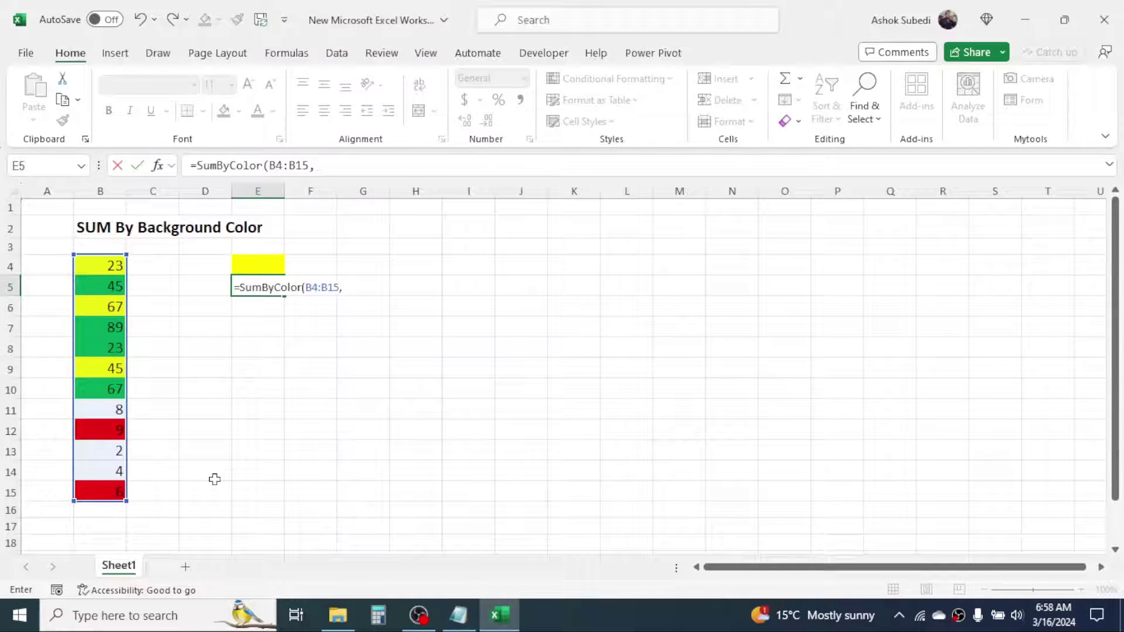
left_click(262, 265)
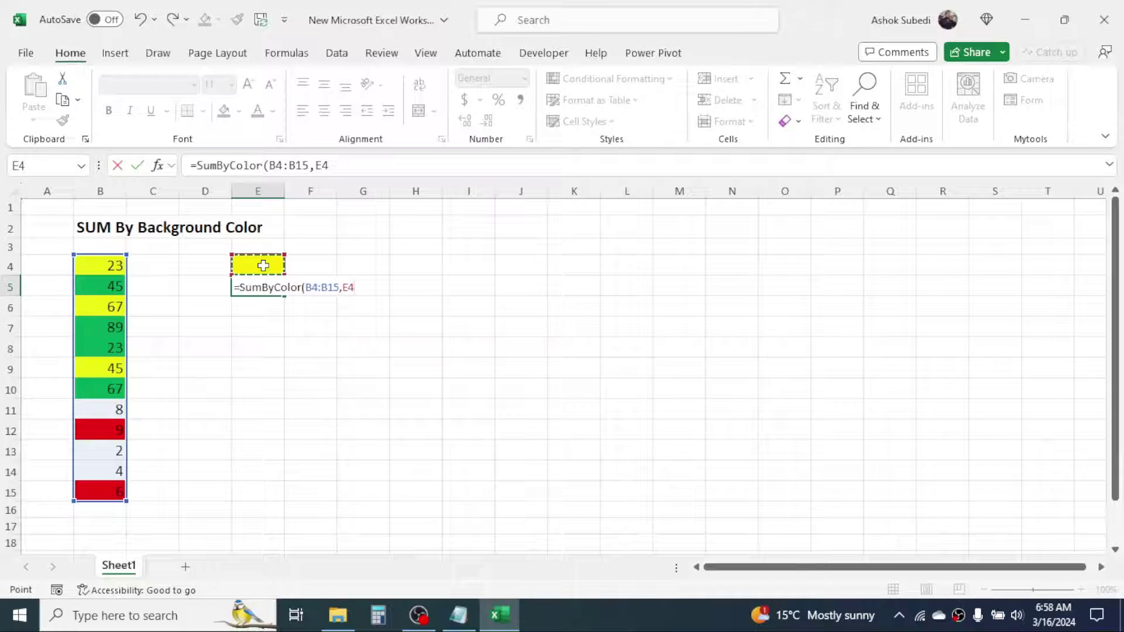
type(")")
key("Return")
Increase E5's font size to 14 pt.
left_click(374, 300)
left_click(275, 285)
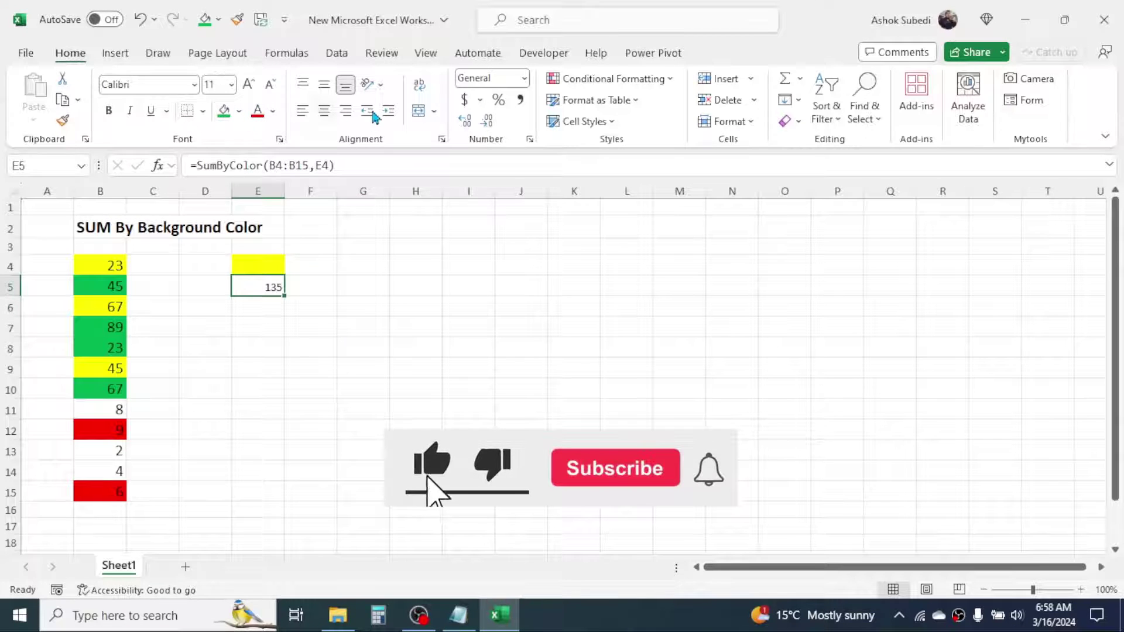
left_click(248, 84)
left_click(248, 84)
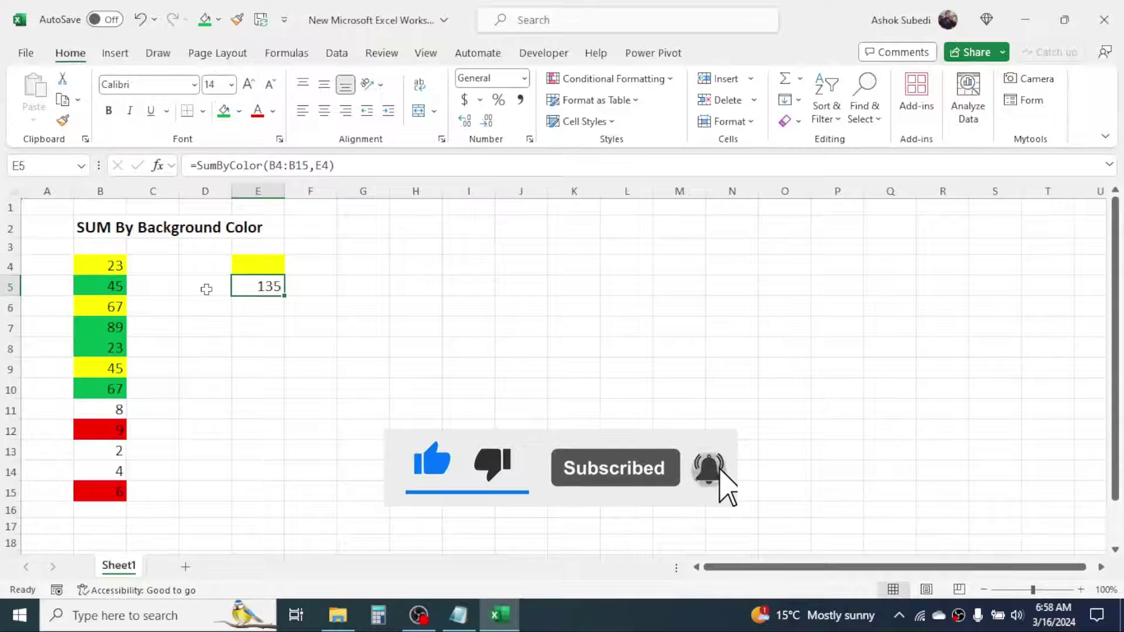
Copy B12's red fill onto E4 with Format Painter so E5 recalculates to 15.
left_click(94, 431)
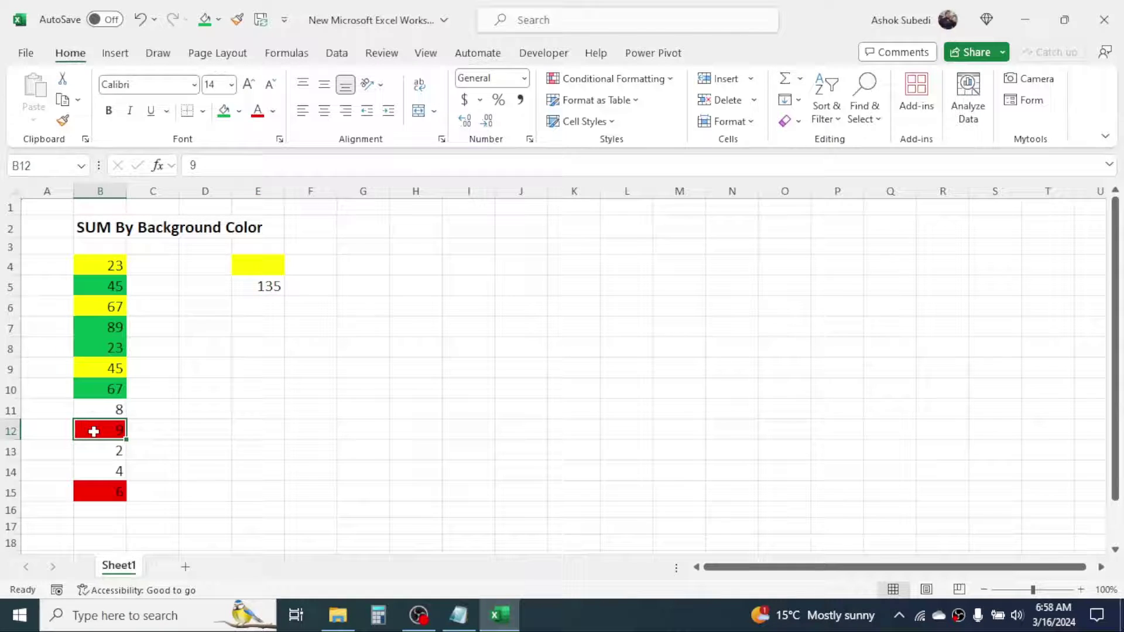
left_click(64, 121)
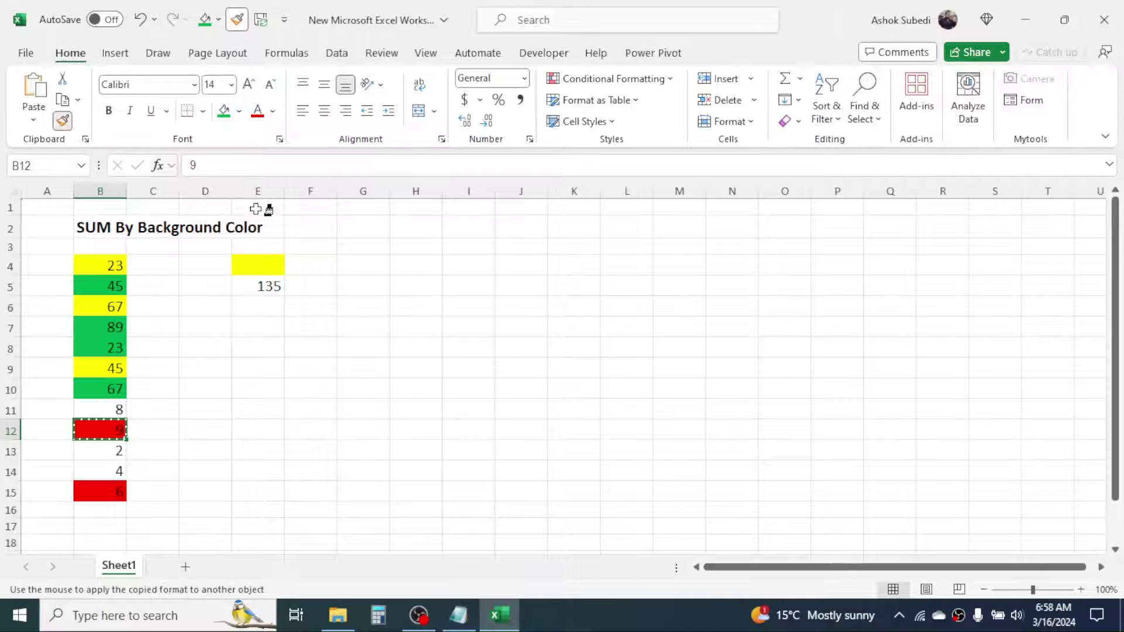
left_click(260, 266)
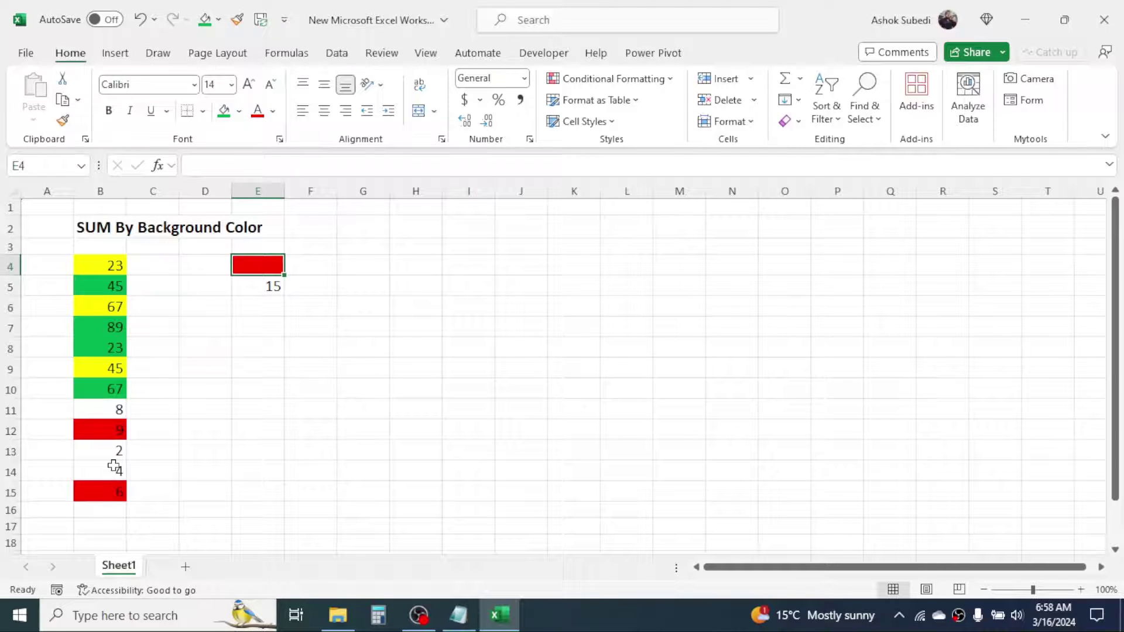
left_click(459, 284)
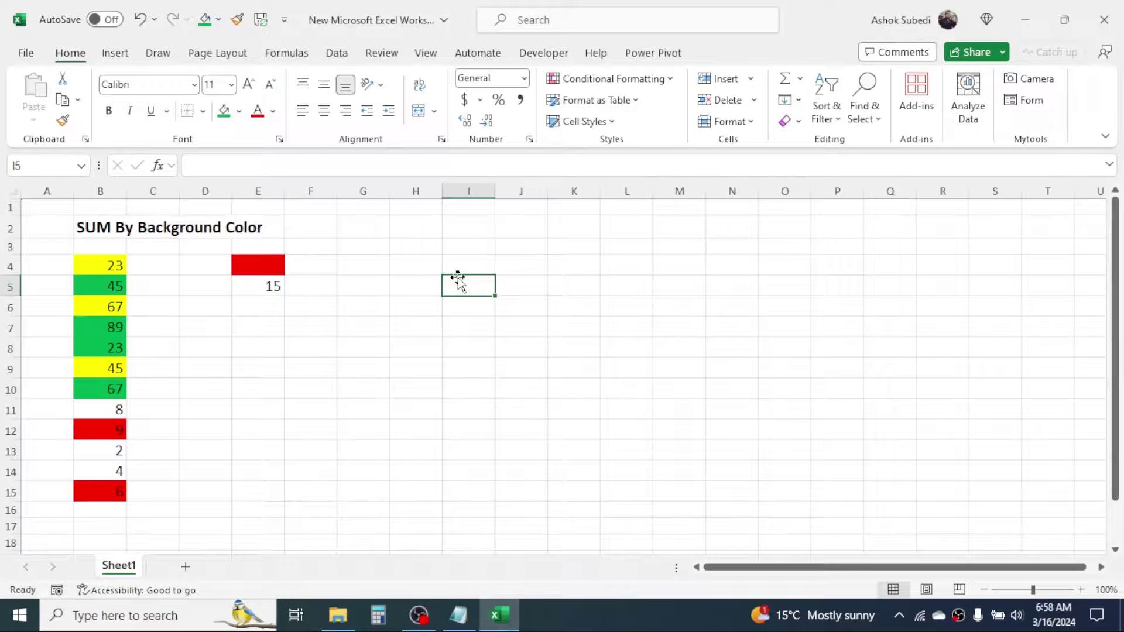
Save As to the OneDrive Desktop with file type Excel Macro-Enabled Workbook (*.xlsm).
left_click(25, 52)
left_click(52, 303)
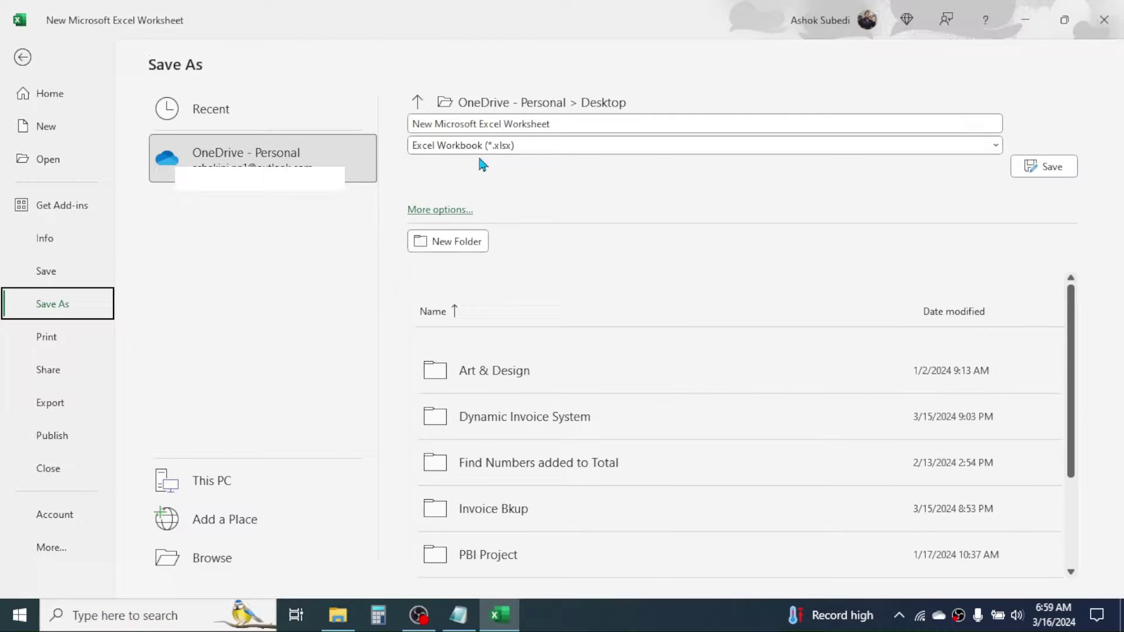
left_click(504, 147)
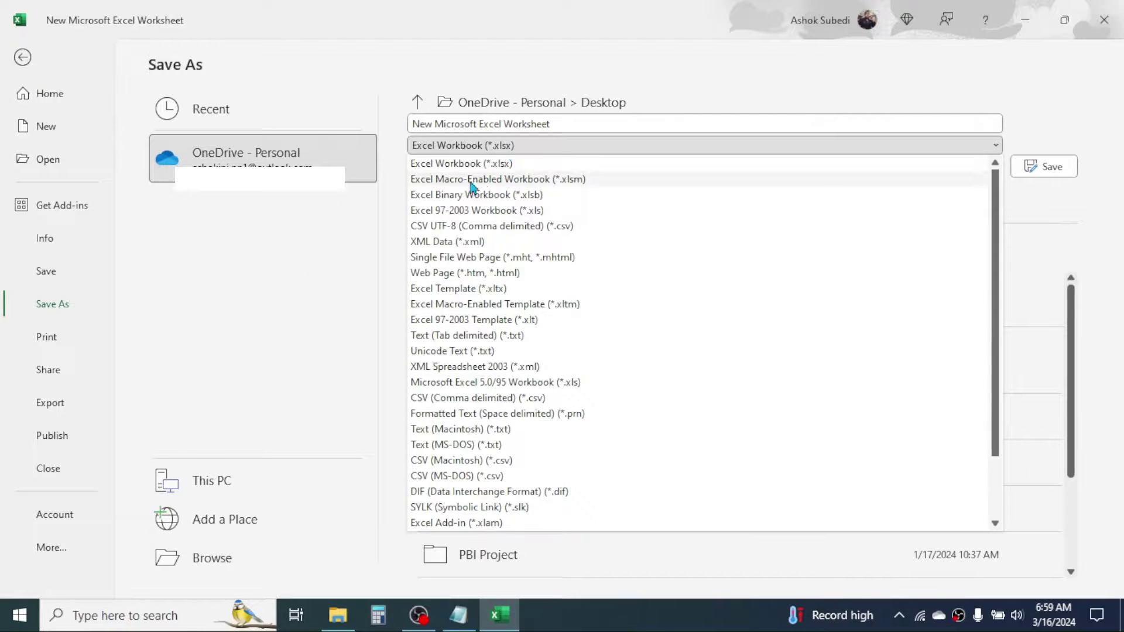
left_click(518, 183)
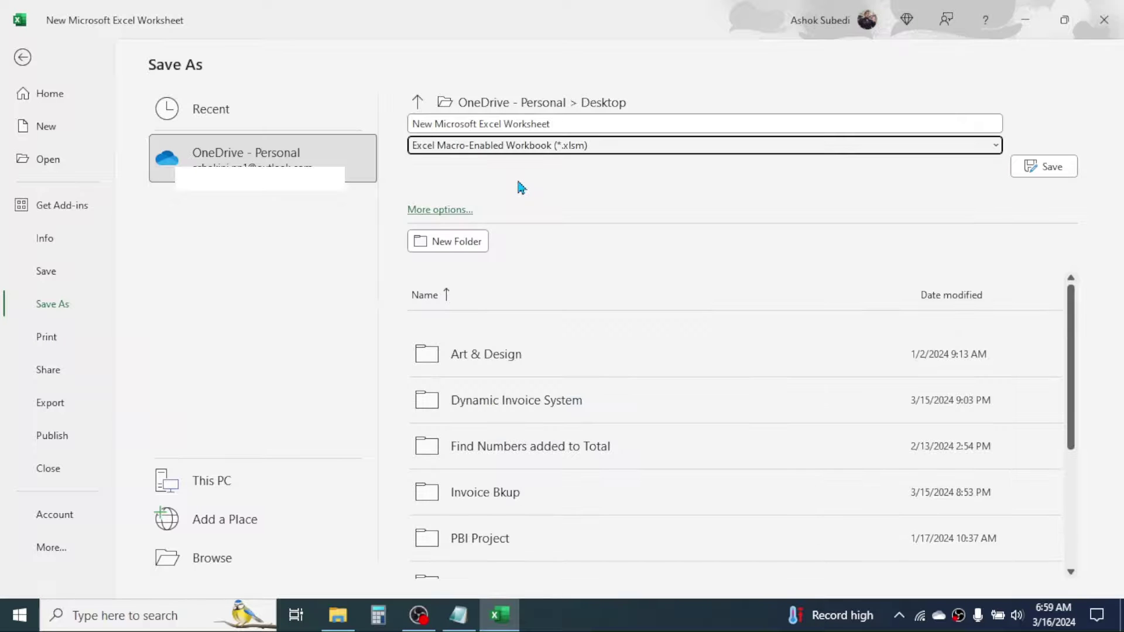
left_click(1045, 167)
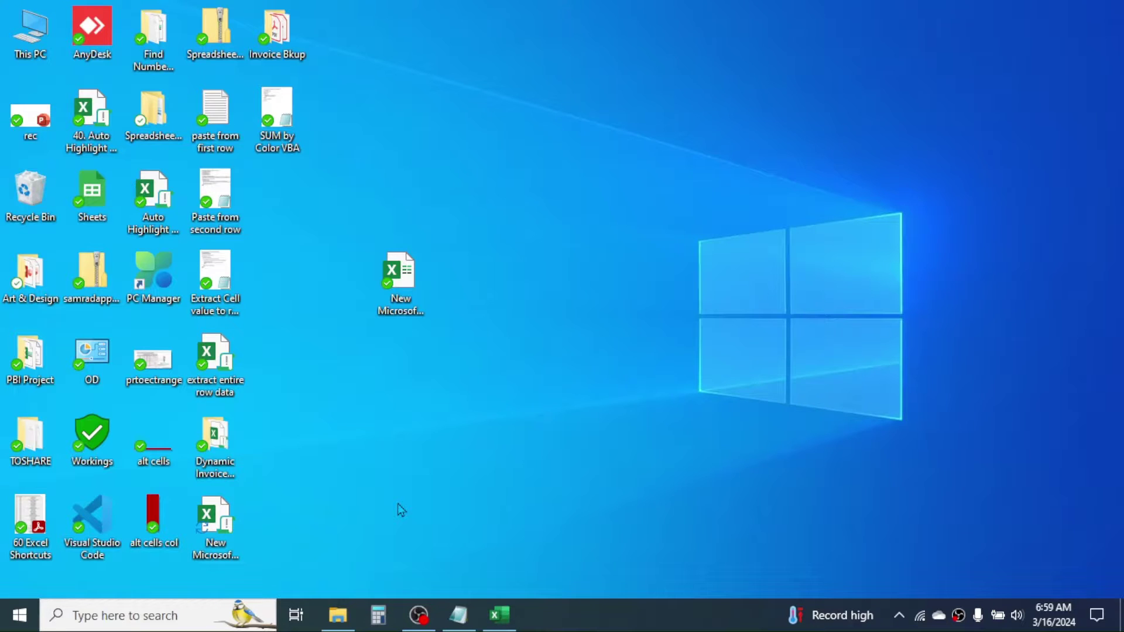
Restore the macro-enabled workbook window and turn AutoSave off, leaving E5 totalling 15.
left_click(499, 614)
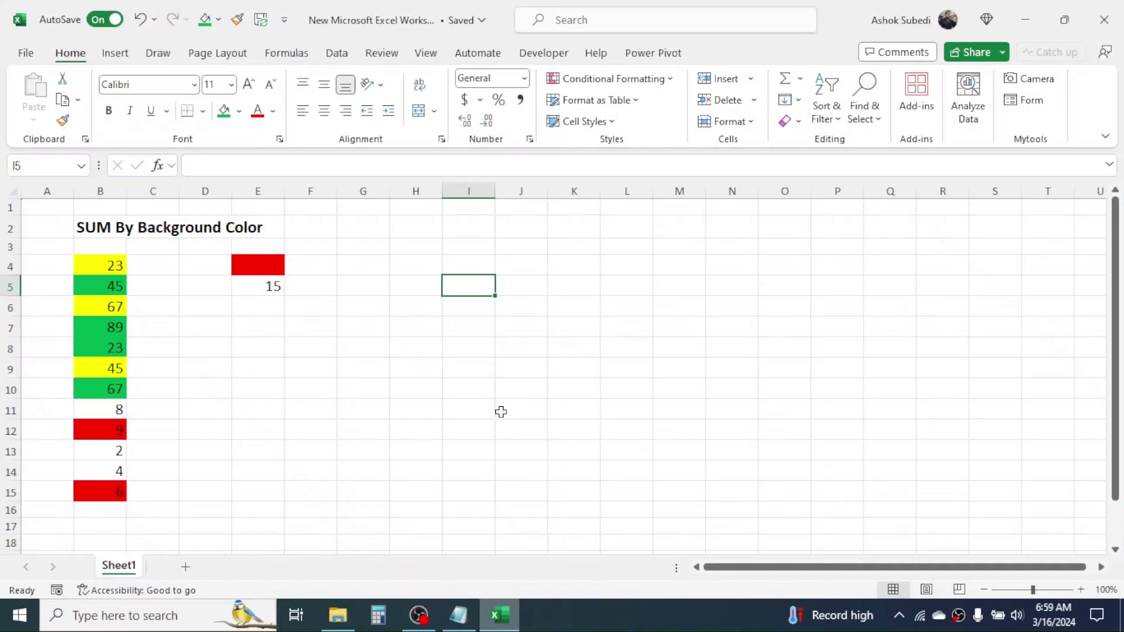
left_click(510, 404)
left_click(101, 21)
left_click(478, 260)
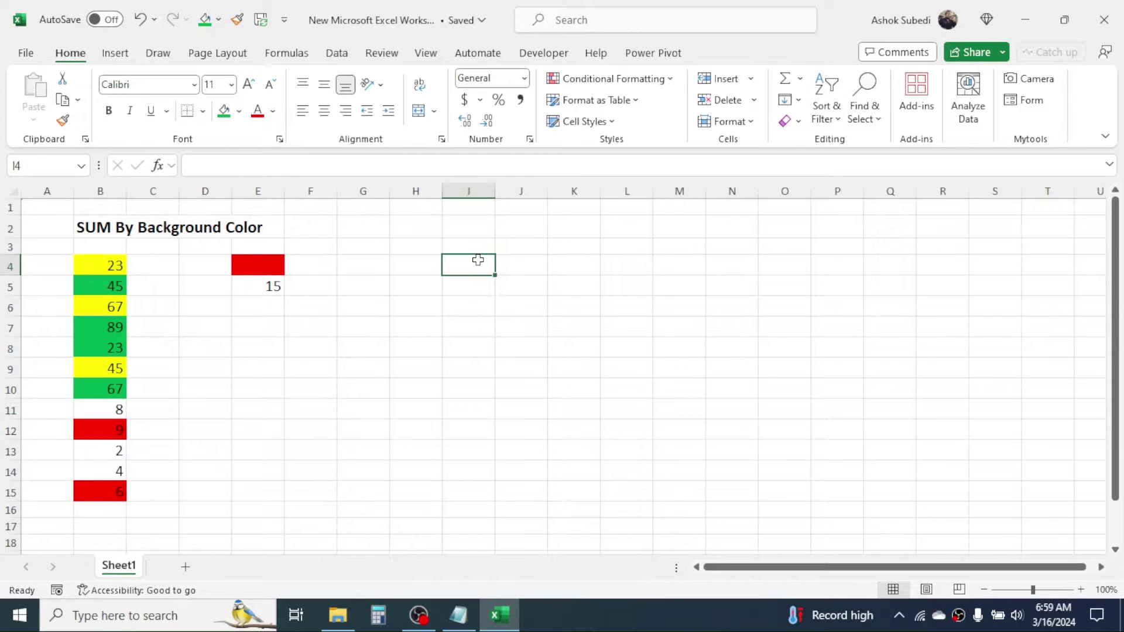